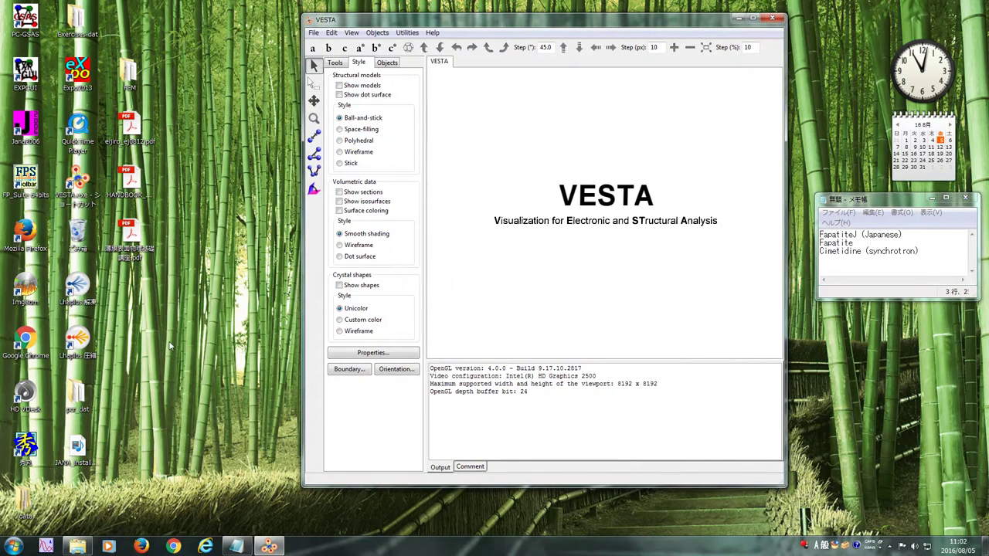
# Browse to the FapatiteJ folder under Windows_versions and RIETAN_VENUS_examples on the desktop.
pyautogui.click(14, 545)
pyautogui.write('c')
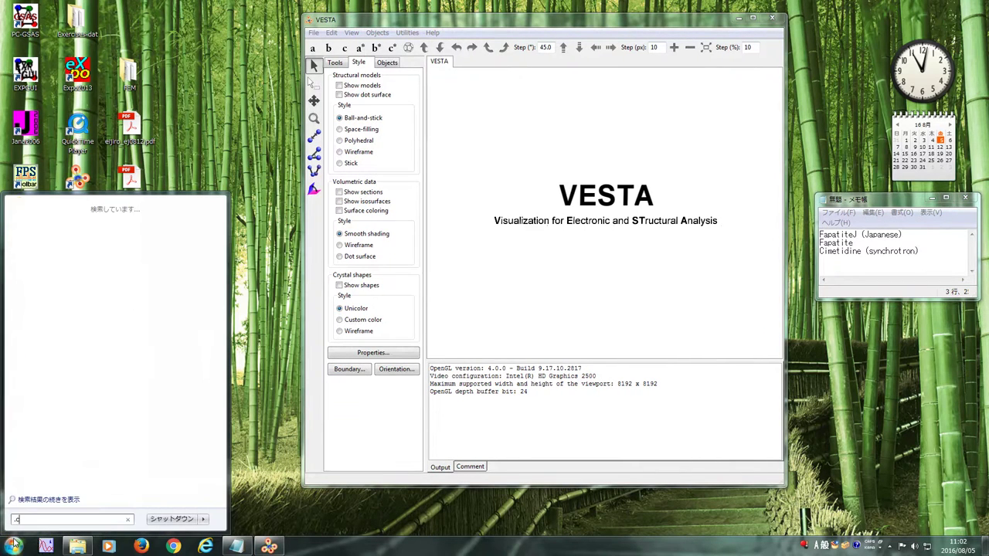
pyautogui.press('BackSpace')
pyautogui.press('BackSpace')
pyautogui.click(158, 312)
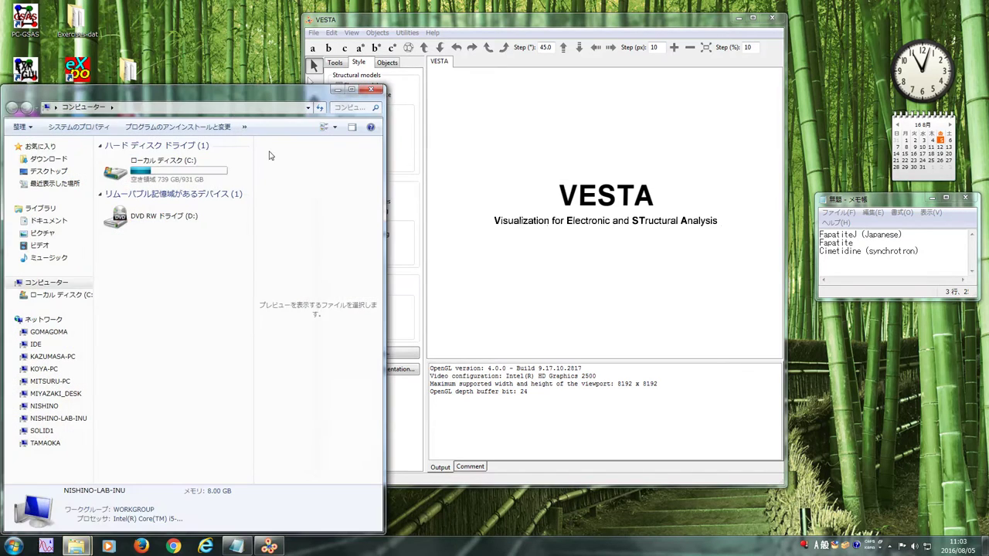
pyautogui.doubleClick(144, 181)
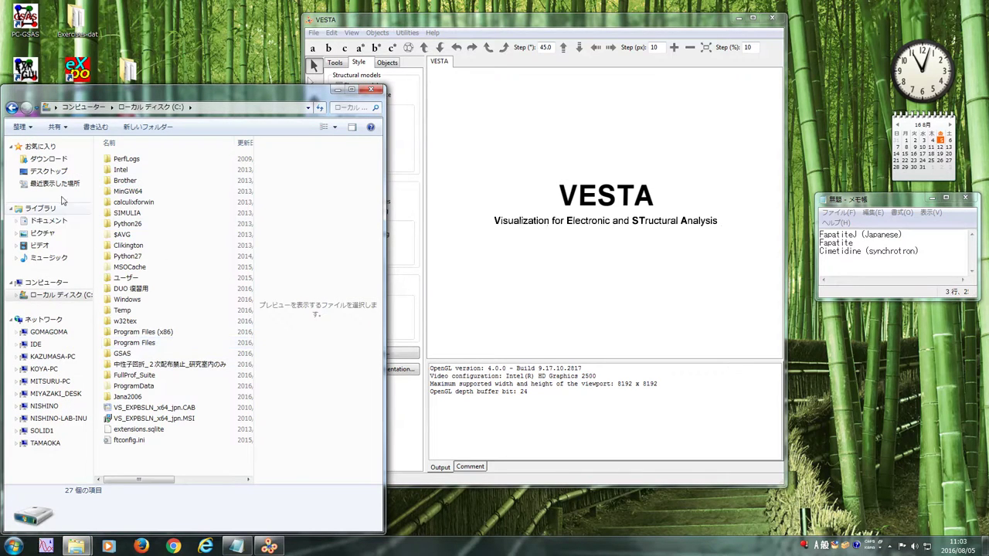
pyautogui.click(59, 173)
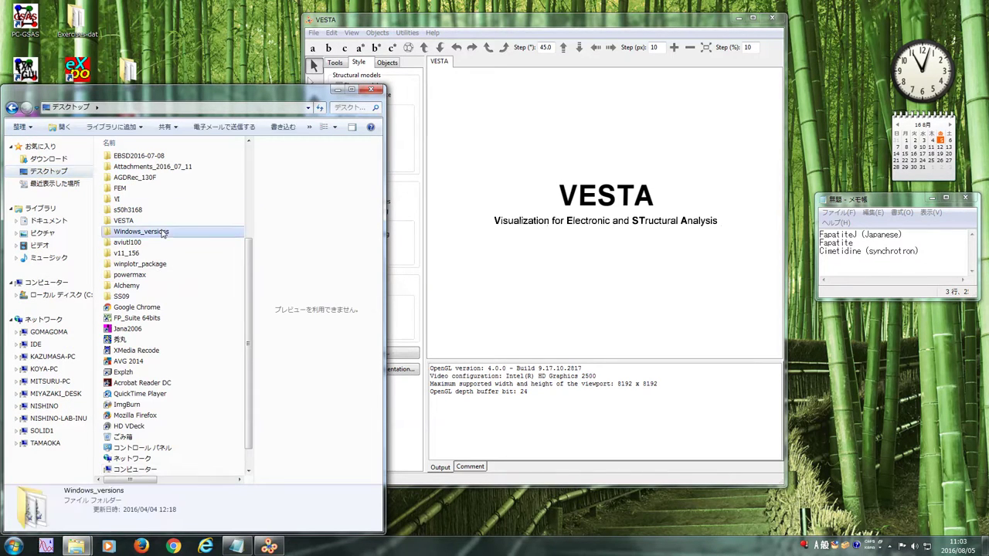
pyautogui.doubleClick(158, 229)
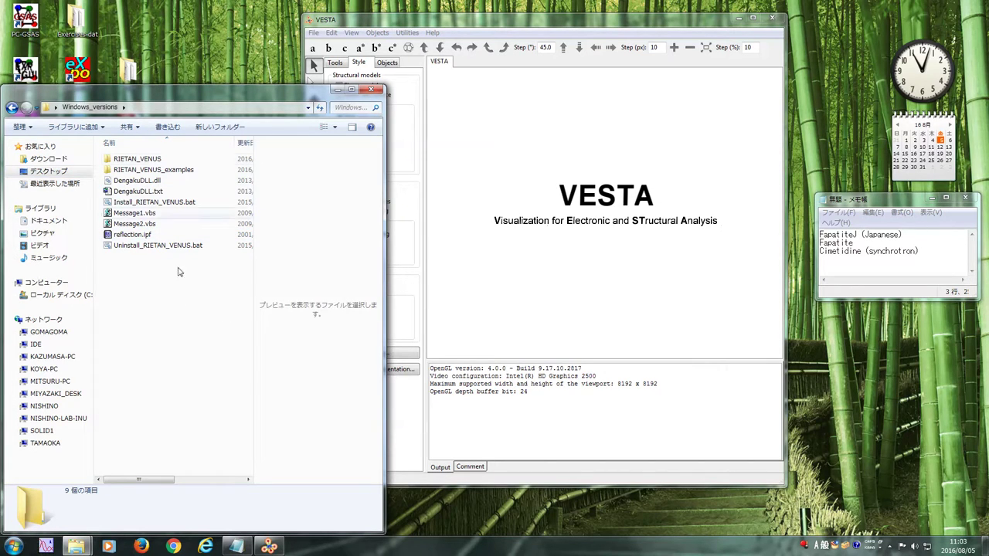
pyautogui.doubleClick(155, 169)
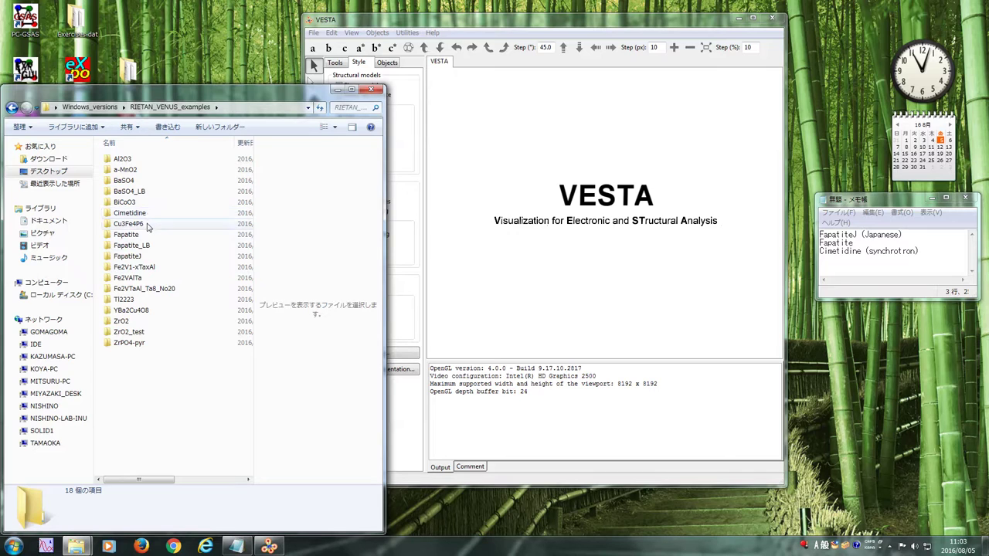
pyautogui.doubleClick(131, 256)
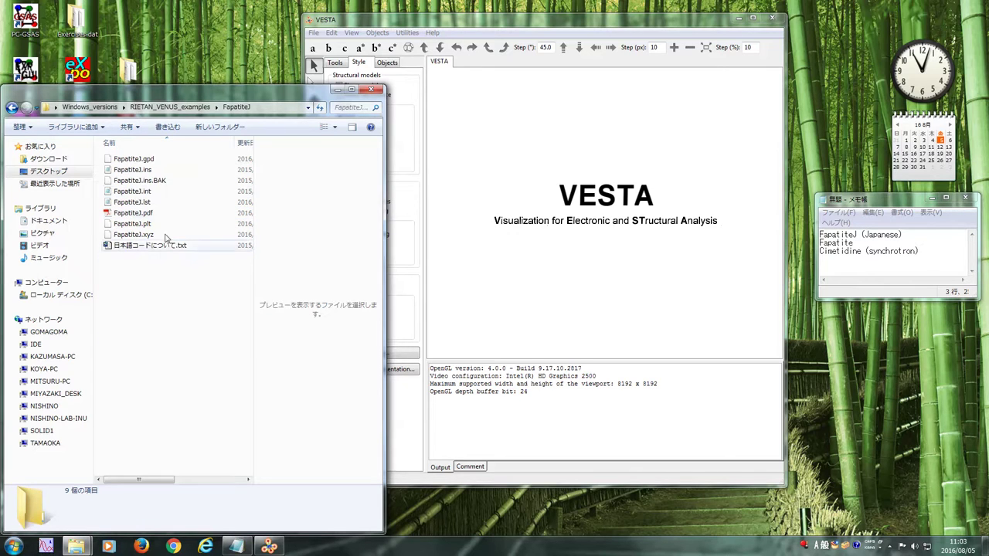
# View FapatiteJ.ins in the 秀丸エディタ text editor, close it and return to the RIETAN_VENUS_examples folder.
pyautogui.rightClick(142, 171)
pyautogui.moveTo(201, 223)
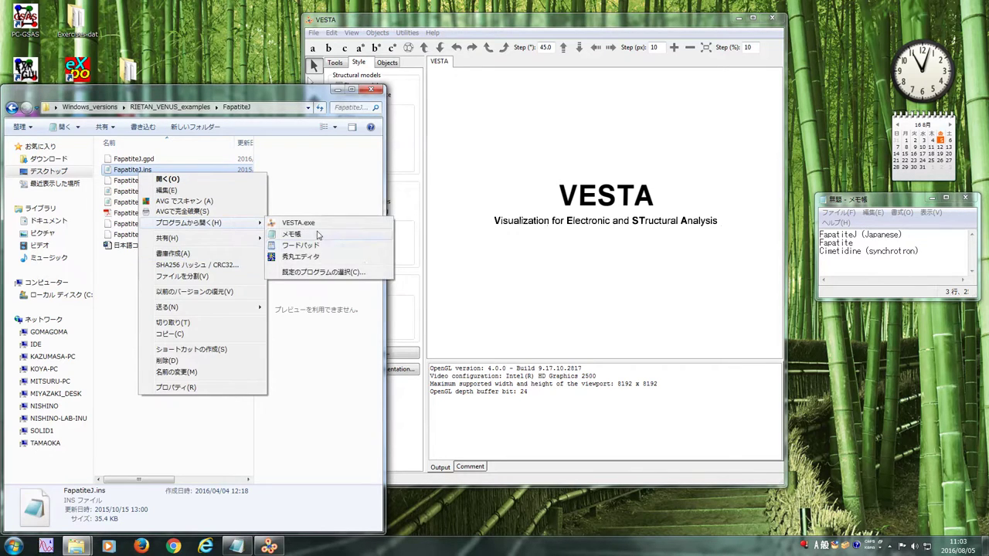
pyautogui.click(309, 256)
pyautogui.click(475, 315)
pyautogui.click(512, 202)
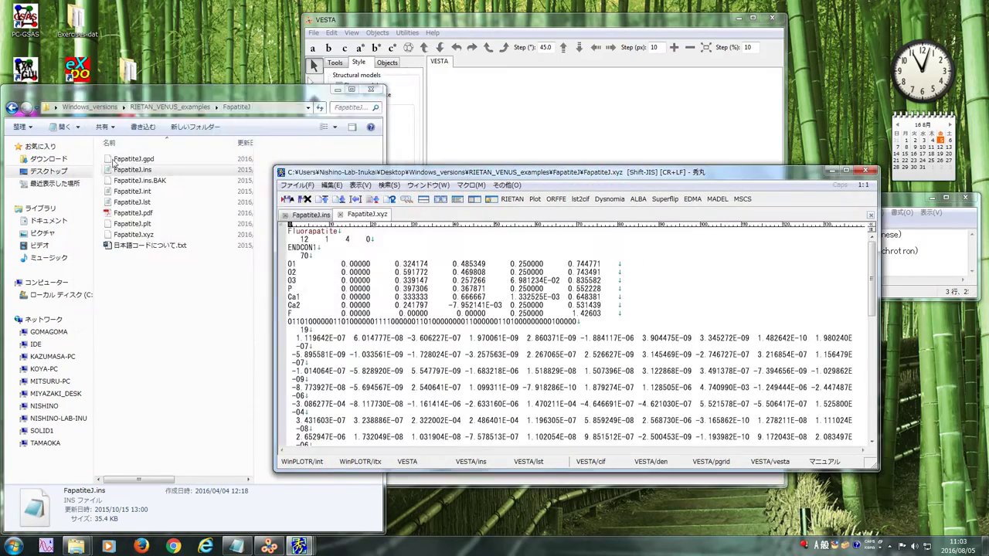
pyautogui.click(866, 172)
pyautogui.click(14, 110)
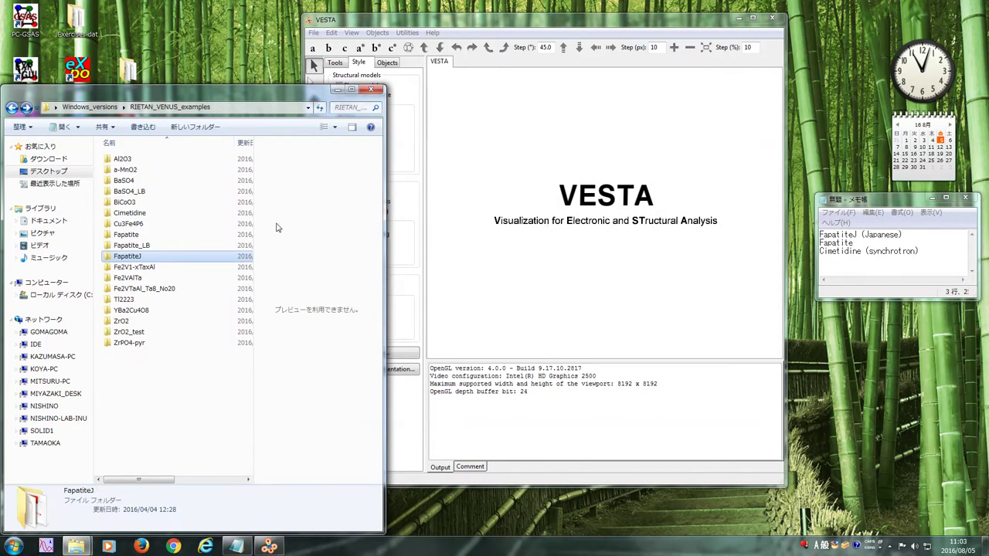
# Switch to VESTA and choose FapatiteJ.ins from RIETAN_VENUS_examples\FapatiteJ as the RIETAN template in the preferences.
pyautogui.click(511, 197)
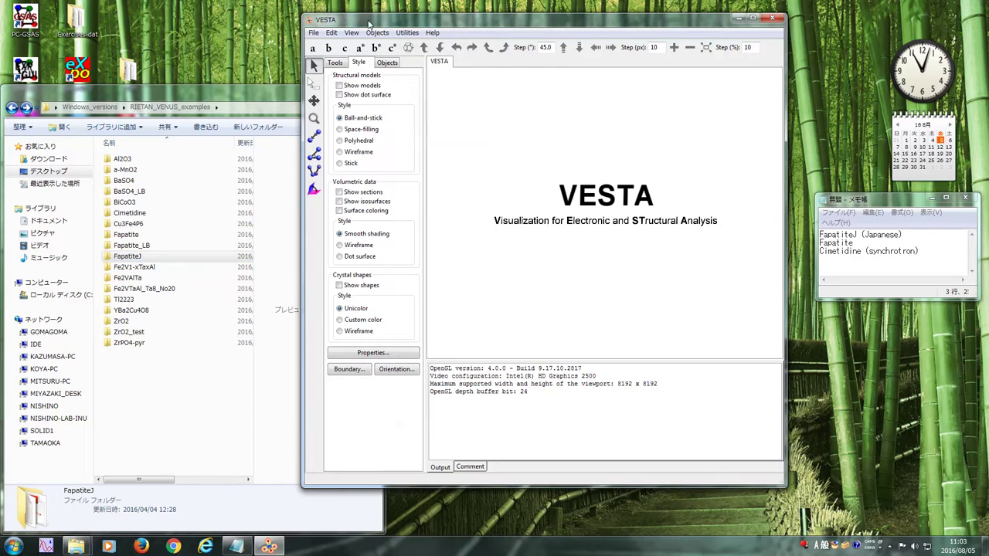
pyautogui.click(351, 33)
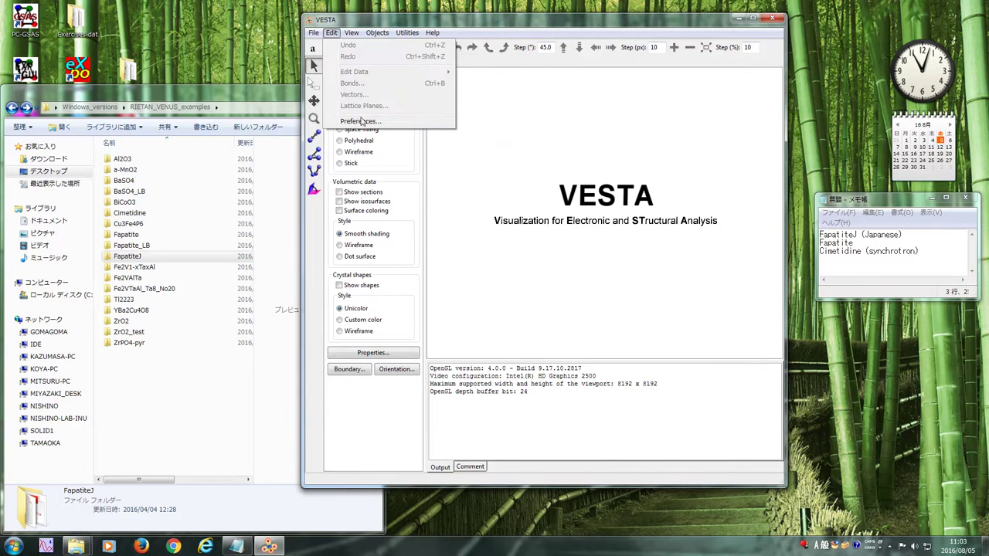
pyautogui.click(361, 121)
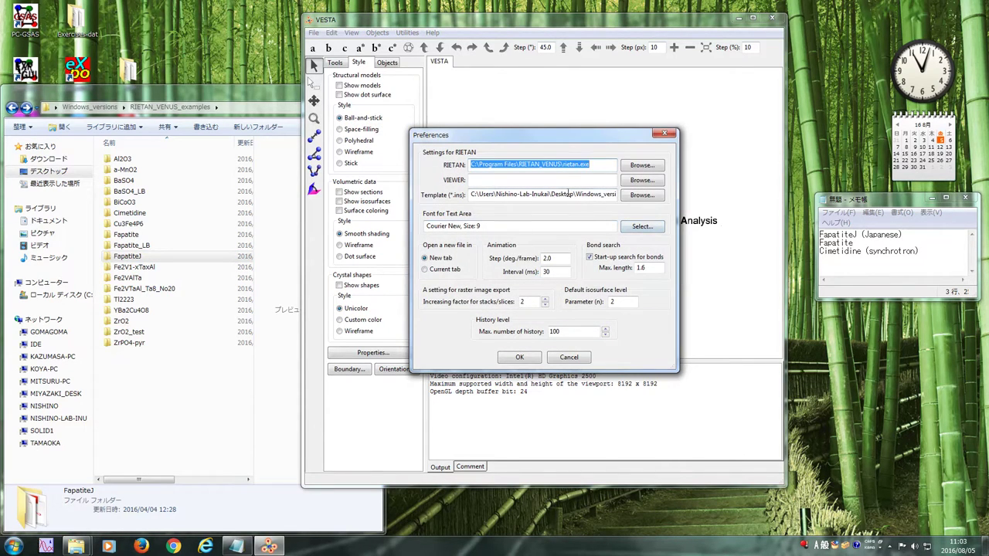
pyautogui.click(631, 198)
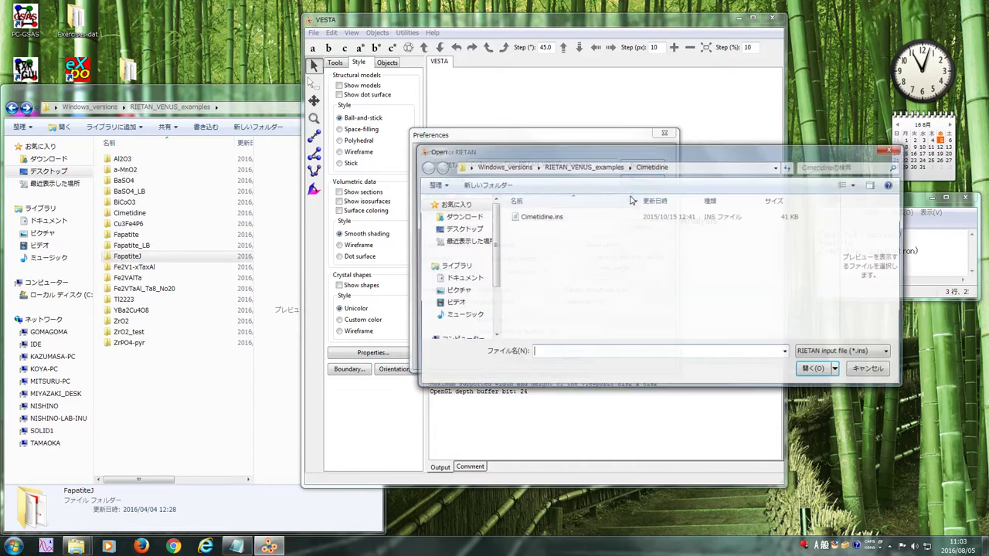
pyautogui.click(597, 167)
pyautogui.moveTo(566, 150); pyautogui.dragTo(478, 106)
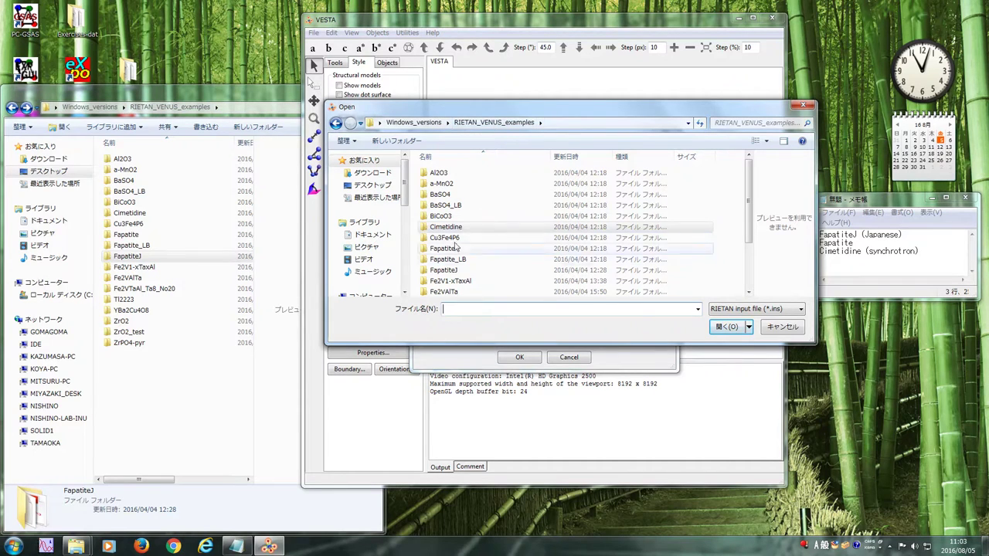
pyautogui.doubleClick(459, 271)
pyautogui.click(447, 174)
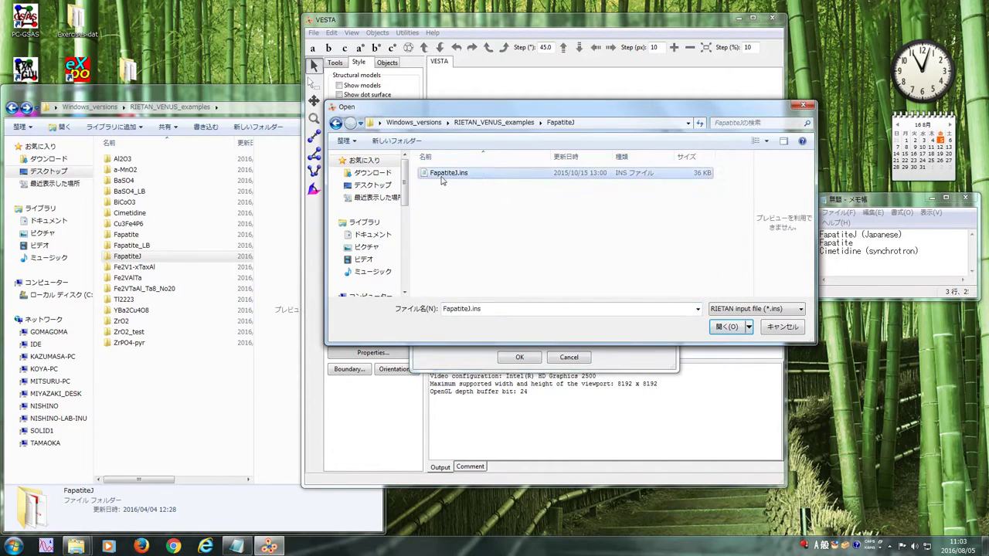
pyautogui.click(723, 326)
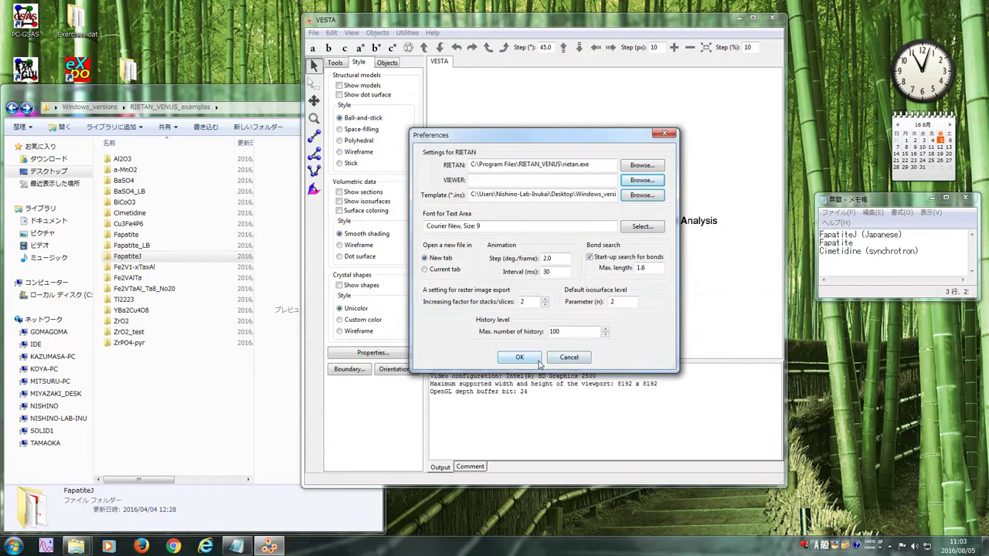
# Edit the open text note so its first two lines read "FapatiteJ (XRD, Japanese)" and "Fapatite (XRD)", leaving the file unsaved.
pyautogui.click(864, 235)
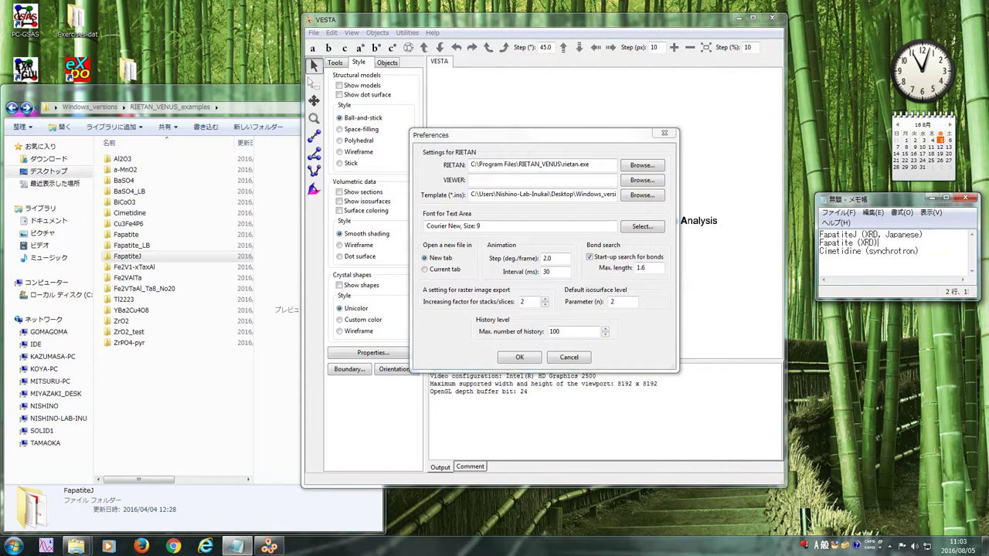
pyautogui.hotkey('ctrl', 's')
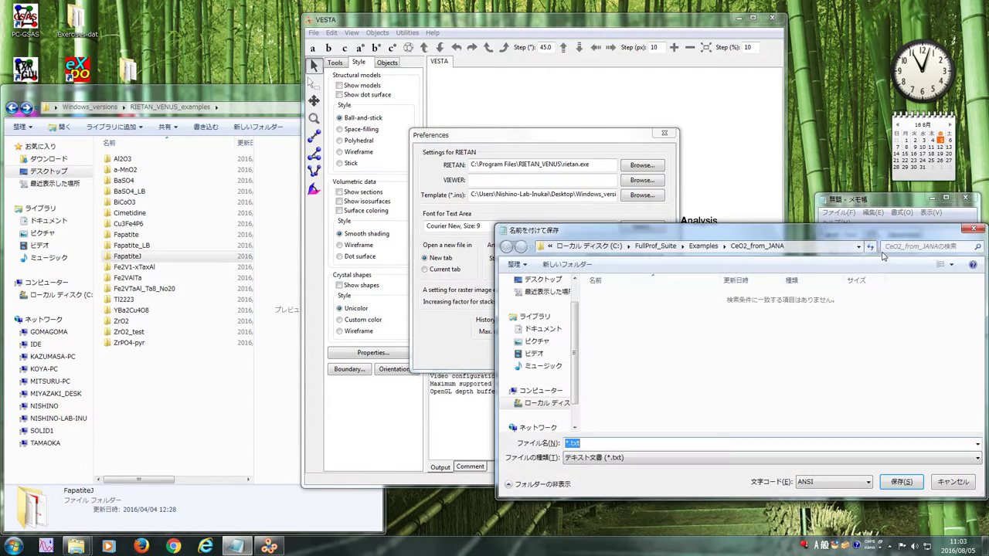
pyautogui.click(972, 230)
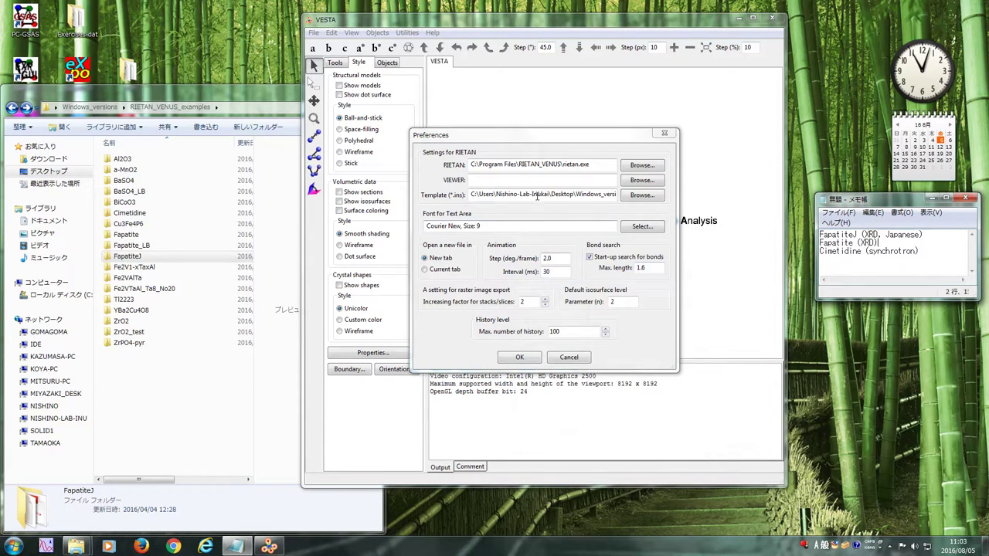
# Check the RIETAN path in the preferences by locating RIETAN.exe in C:\Program Files\RIETAN_VENUS.
pyautogui.click(606, 164)
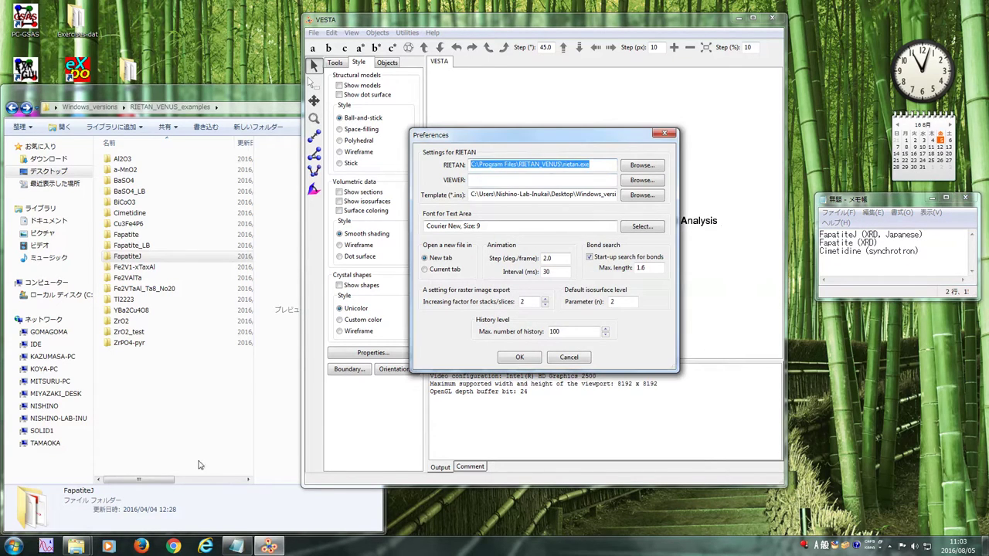
pyautogui.click(191, 338)
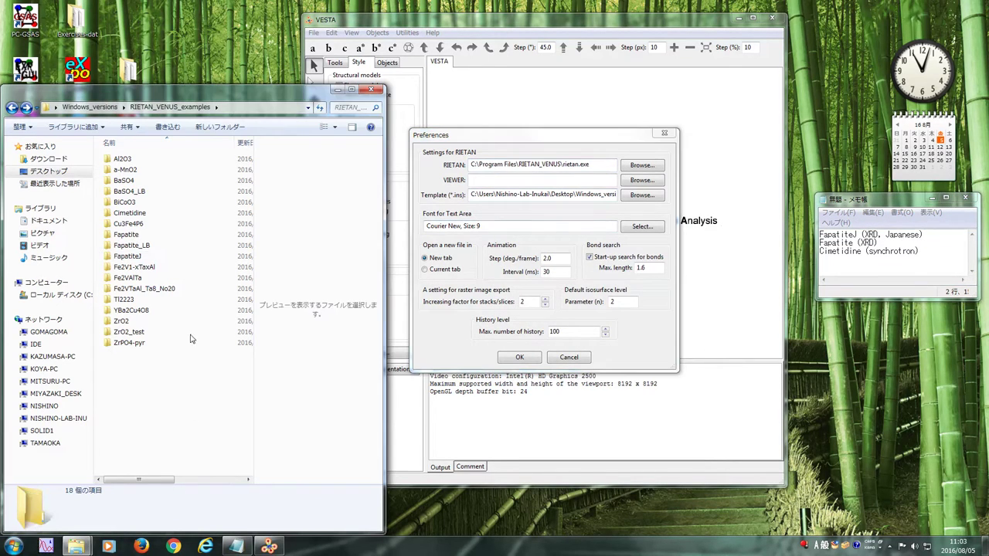
pyautogui.click(58, 295)
pyautogui.doubleClick(133, 342)
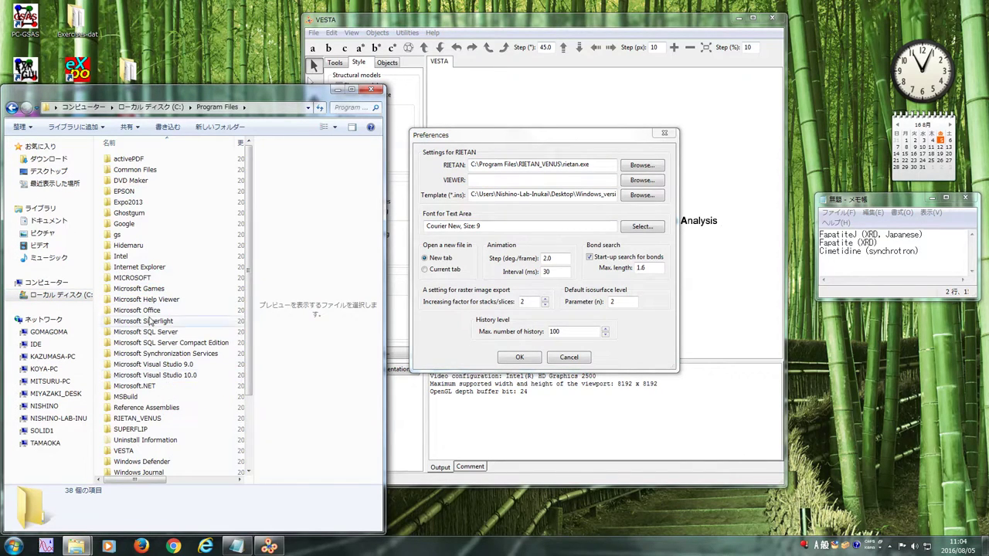
pyautogui.scroll(-3, 151, 334)
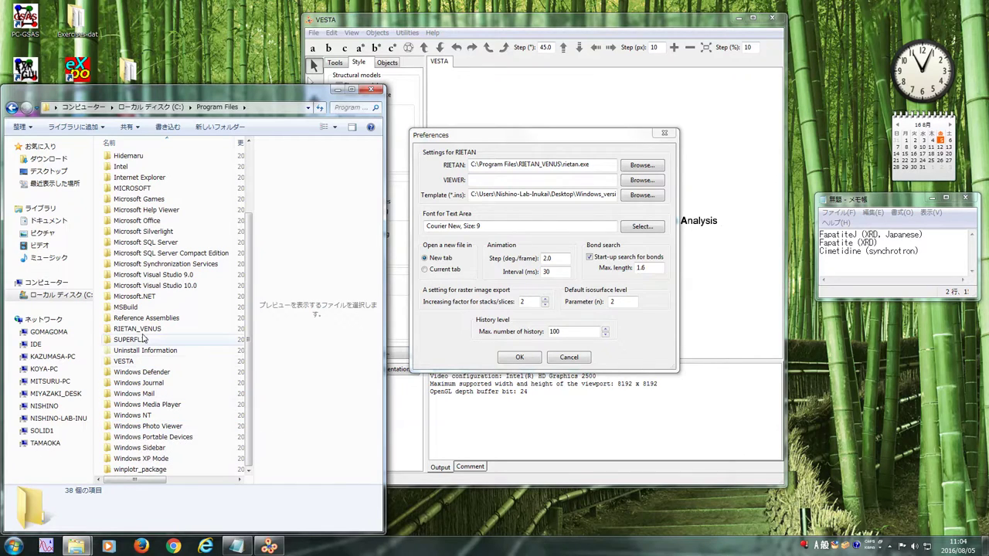
pyautogui.click(128, 329)
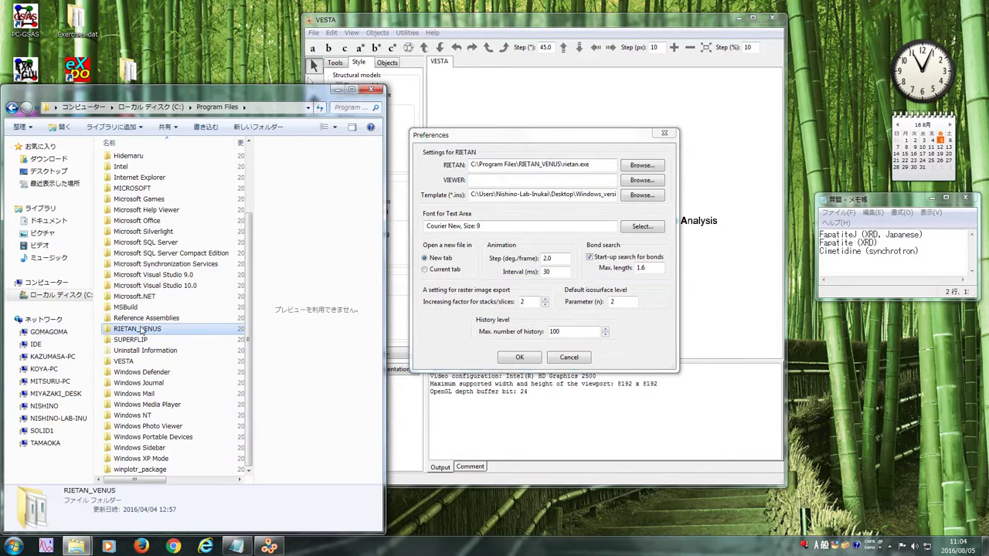
pyautogui.doubleClick(142, 331)
pyautogui.scroll(-2, 147, 309)
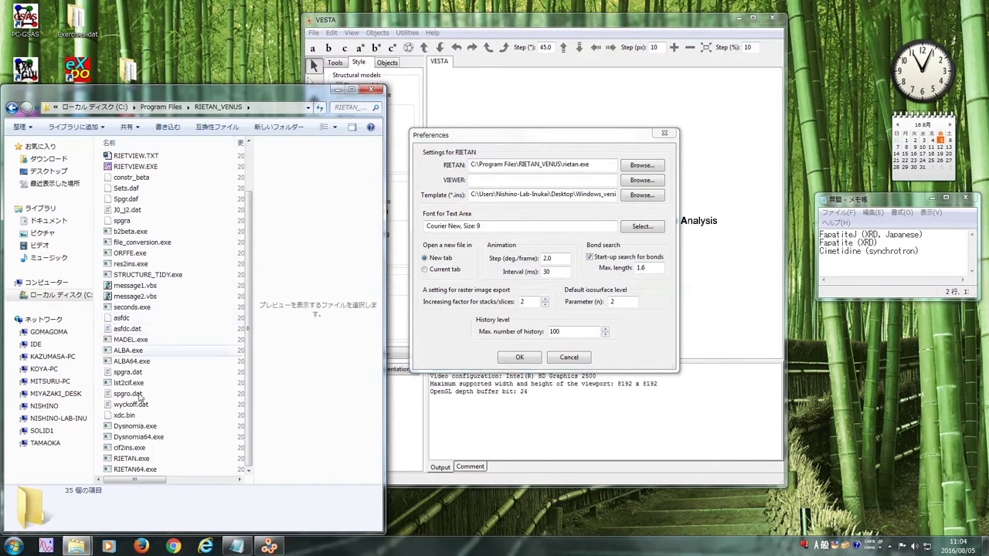
pyautogui.click(131, 458)
pyautogui.moveTo(232, 86); pyautogui.dragTo(255, 44)
pyautogui.scroll(-3, 229, 117)
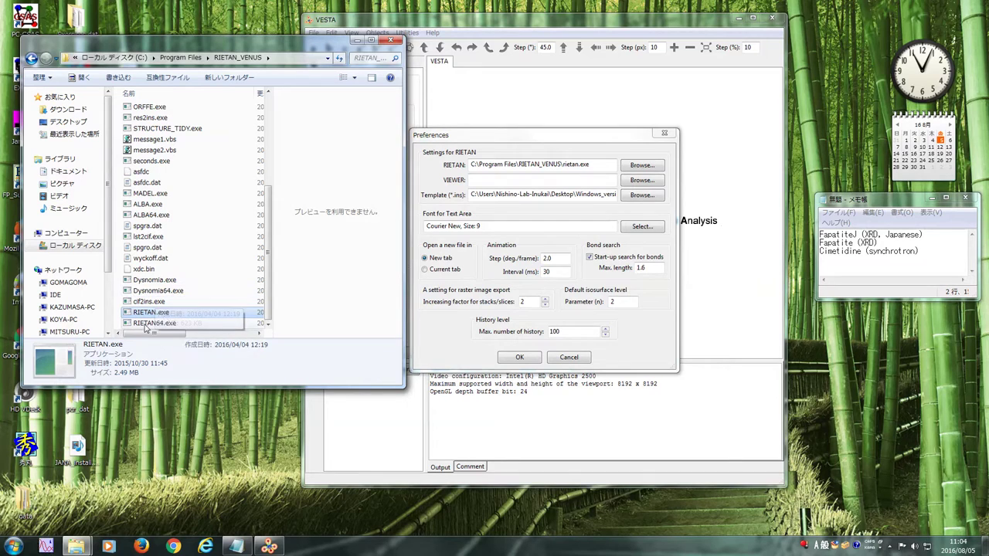
# Accept the preferences with the RIETAN executable path and the selected template.
pyautogui.click(501, 158)
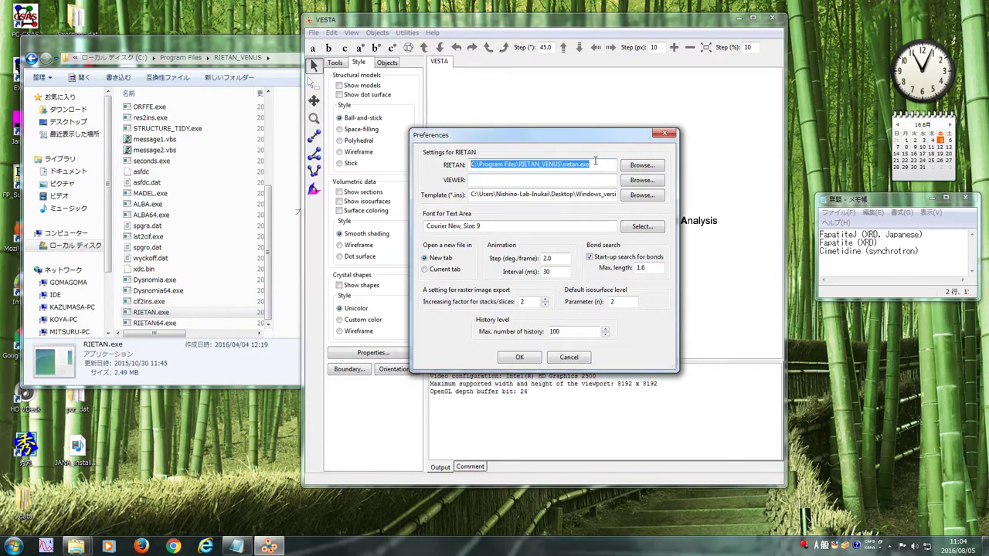
pyautogui.click(516, 356)
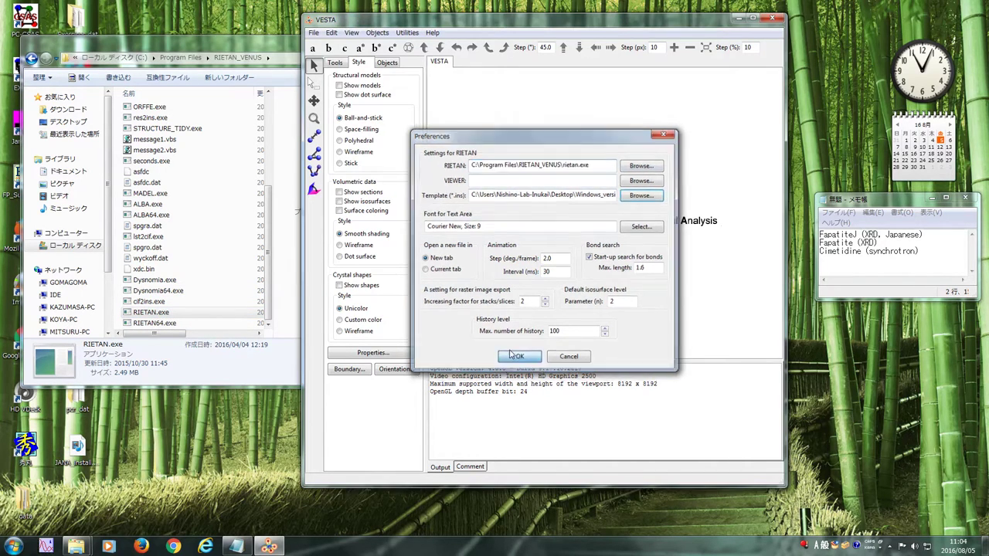
pyautogui.click(196, 222)
pyautogui.scroll(5, 196, 224)
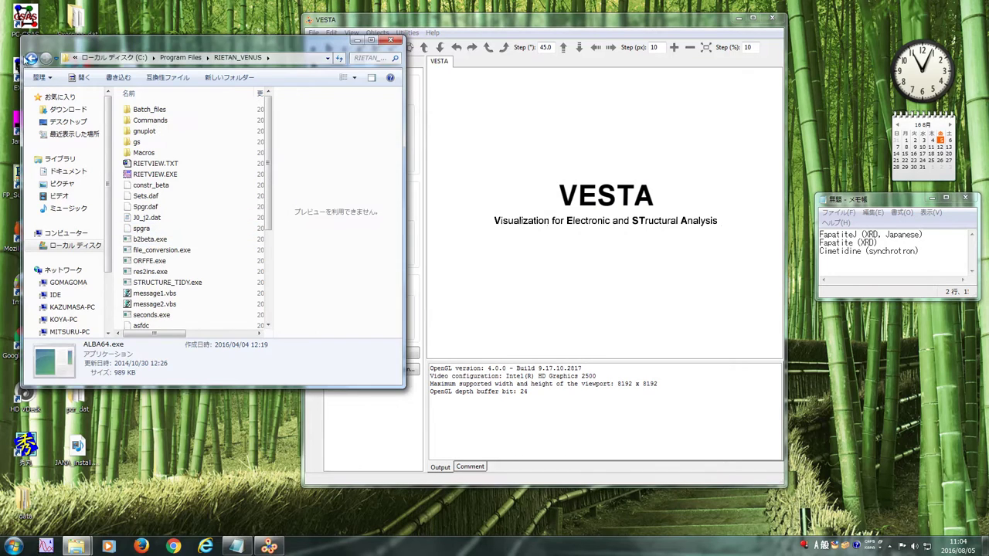
pyautogui.click(29, 58)
pyautogui.click(29, 58)
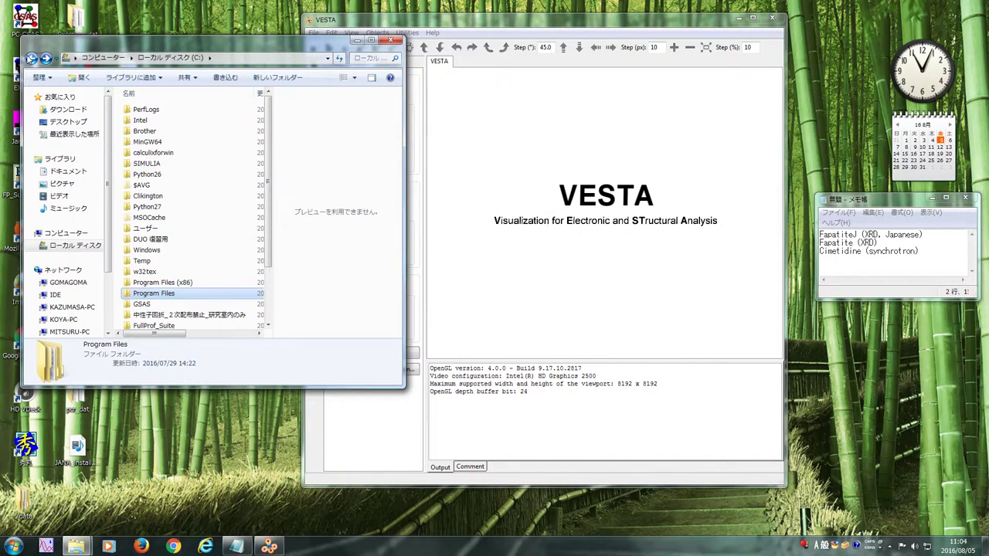
# Search the computer for ".cif" files and load Li2MnO3.cif into VESTA.
pyautogui.click(11, 545)
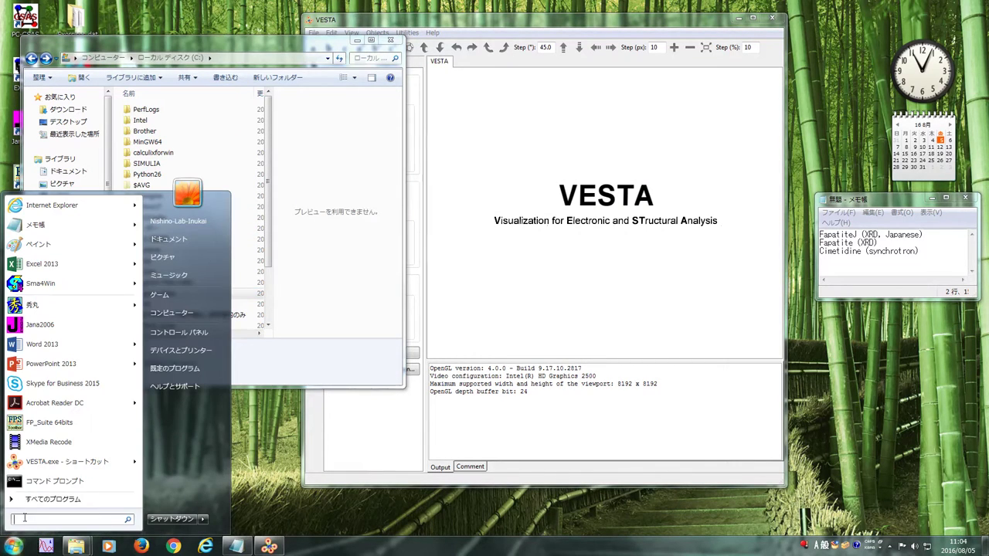
pyautogui.write('.cif')
pyautogui.click(46, 499)
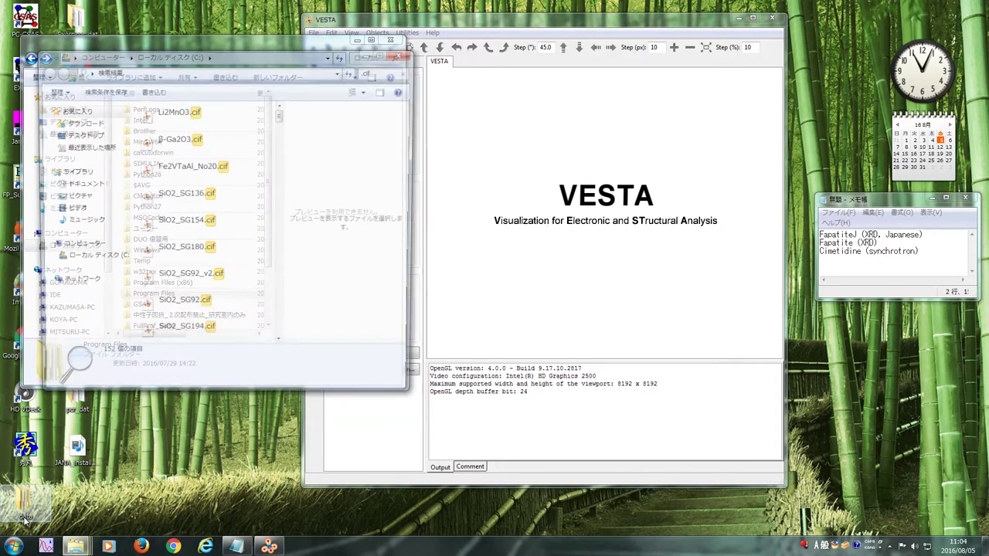
pyautogui.click(189, 116)
pyautogui.moveTo(176, 129); pyautogui.dragTo(510, 183)
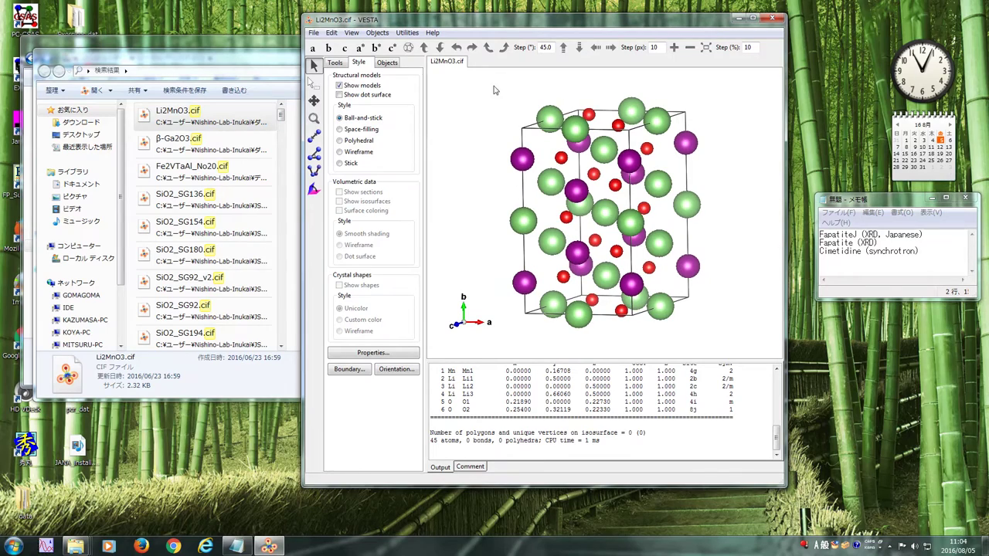
# Simulate the powder diffraction pattern of Li2MnO3 and close the resulting PDF plot.
pyautogui.click(406, 32)
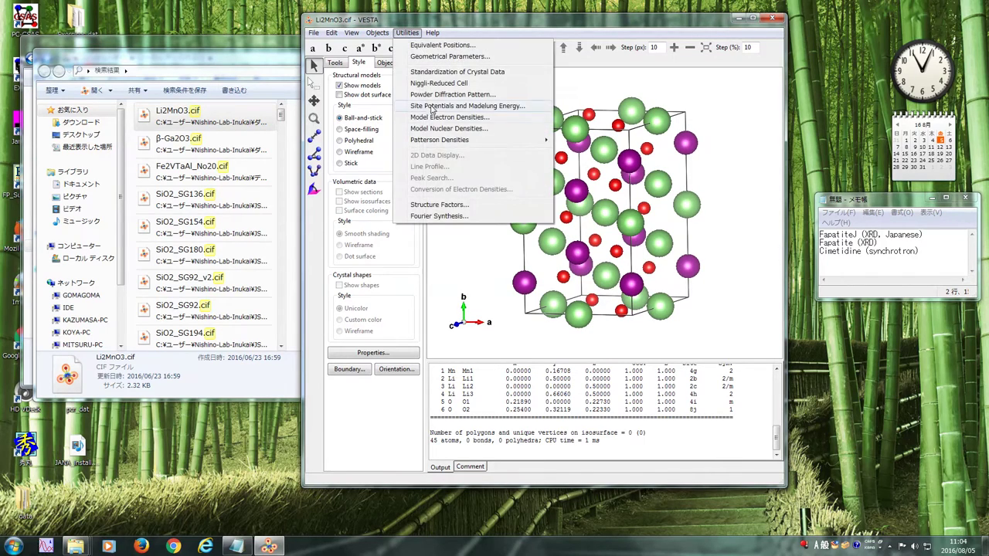
pyautogui.click(448, 127)
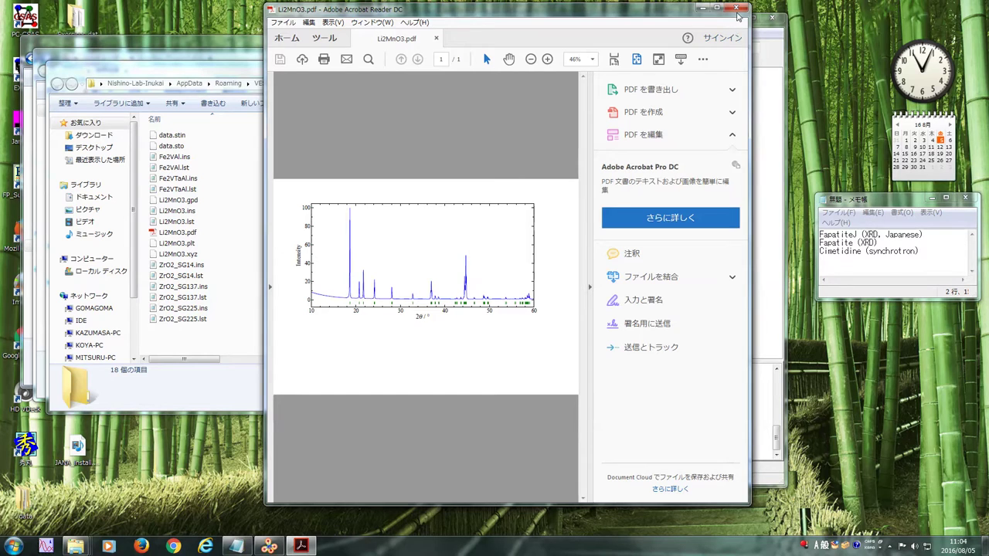
pyautogui.click(736, 8)
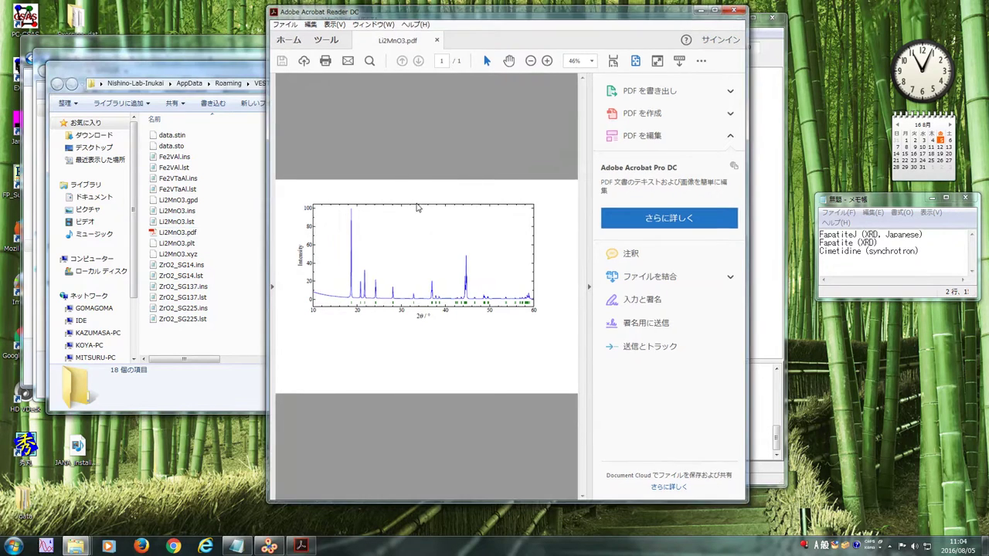
# Reopen Li2MnO3.pdf from the VESTA tmp folder to examine the simulated diffraction pattern, and close it.
pyautogui.click(175, 232)
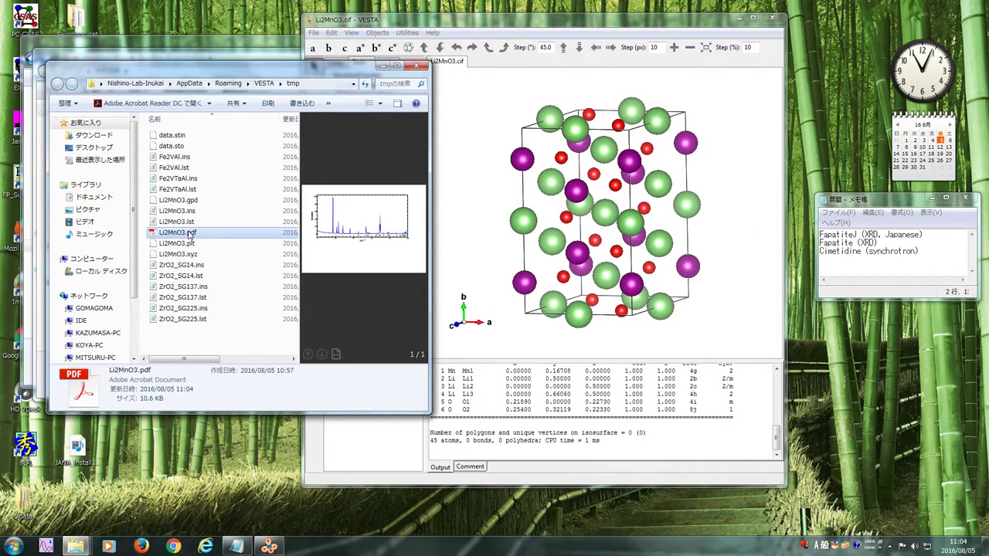
pyautogui.doubleClick(190, 233)
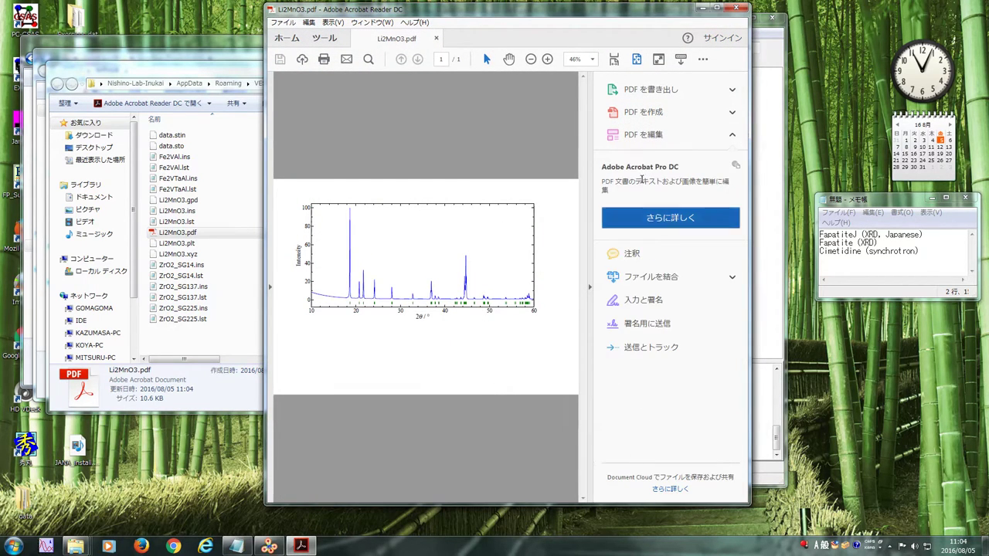
pyautogui.rightClick(713, 83)
pyautogui.click(731, 68)
pyautogui.rightClick(720, 90)
pyautogui.click(682, 379)
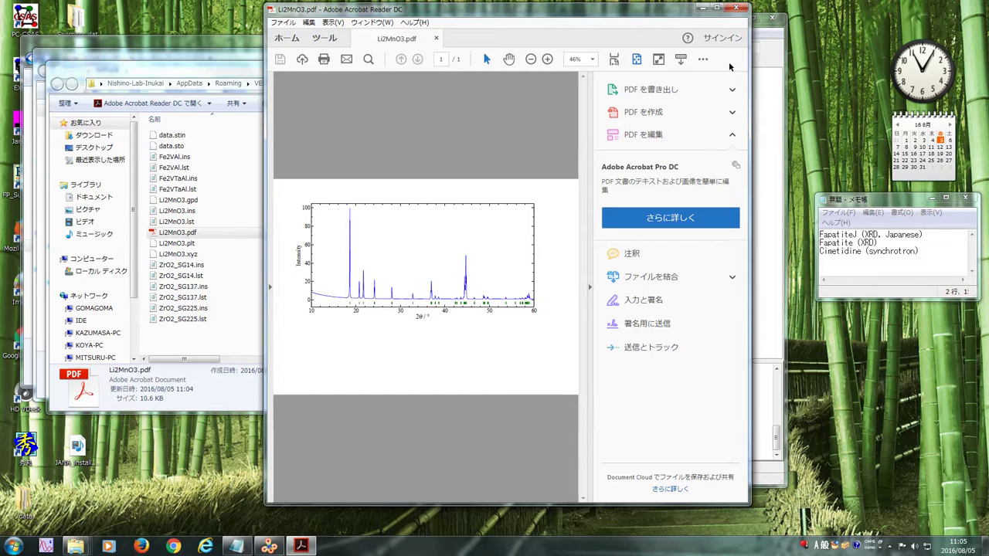
pyautogui.click(736, 9)
# Open Li2MnO3.lst from the tmp folder and shift its window aside to uncover the structure view.
pyautogui.click(152, 224)
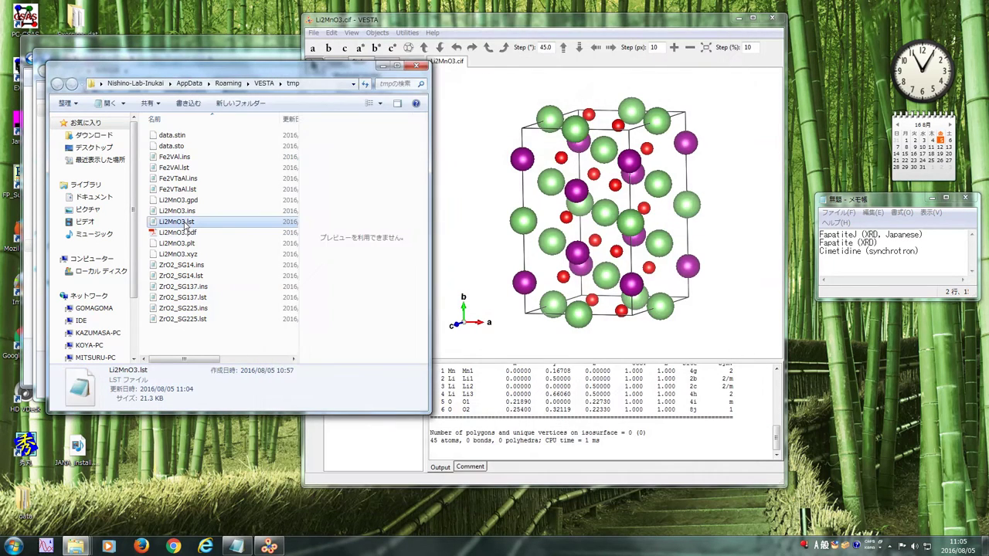
pyautogui.doubleClick(192, 223)
pyautogui.moveTo(328, 60); pyautogui.dragTo(593, 229)
pyautogui.click(347, 23)
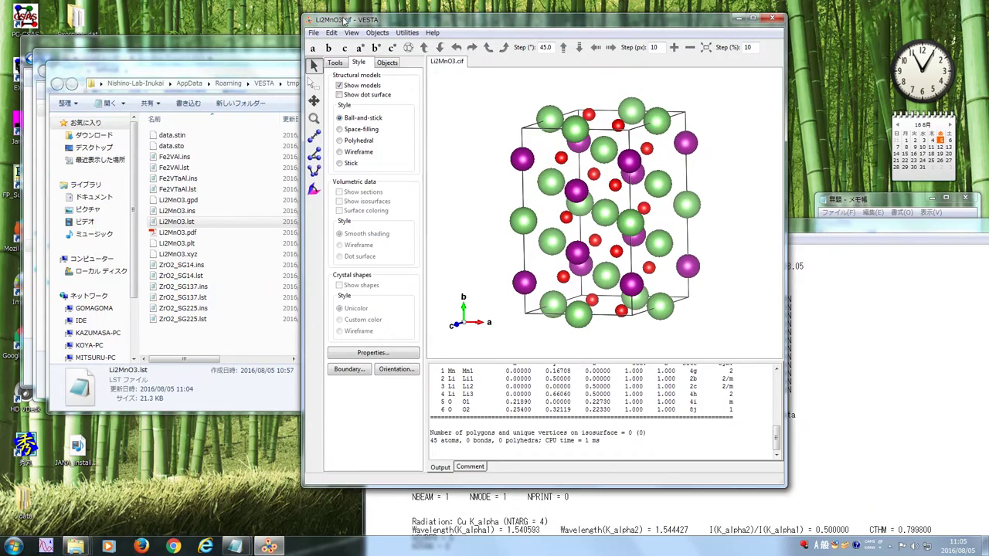
# Select all the Li2MnO3 output files in the tmp folder and hide the folder's preview pane.
pyautogui.moveTo(145, 199); pyautogui.dragTo(282, 256)
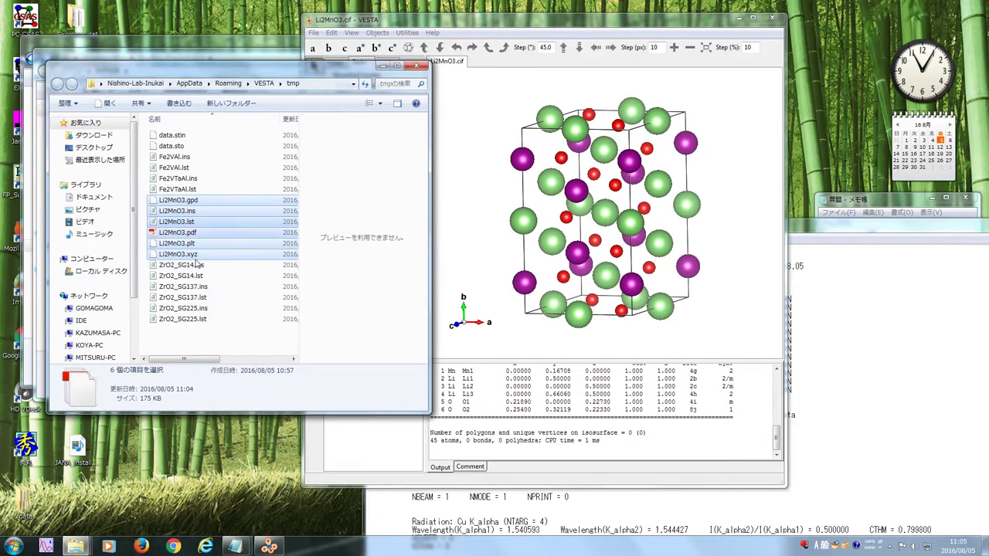
pyautogui.click(398, 104)
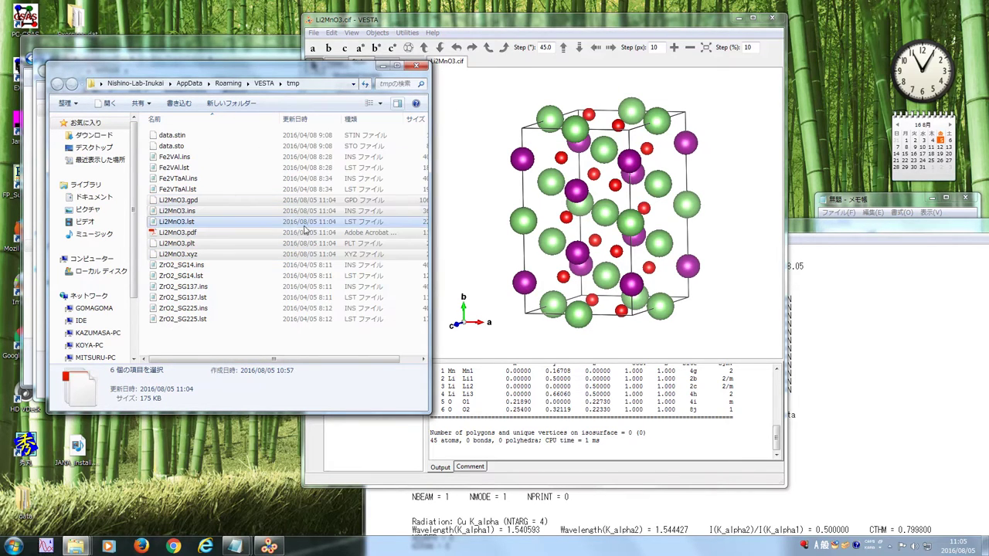
pyautogui.click(332, 15)
# Examine Li2MnO3.lst from its header down to the summary of possible reflections, reopening the file from the tmp folder.
pyautogui.click(848, 262)
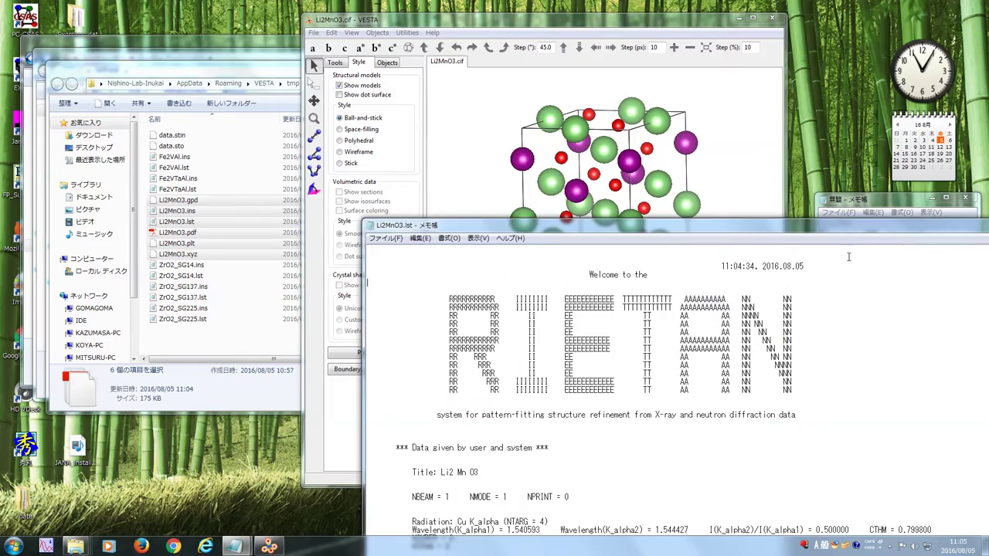
pyautogui.moveTo(846, 231); pyautogui.dragTo(587, 49)
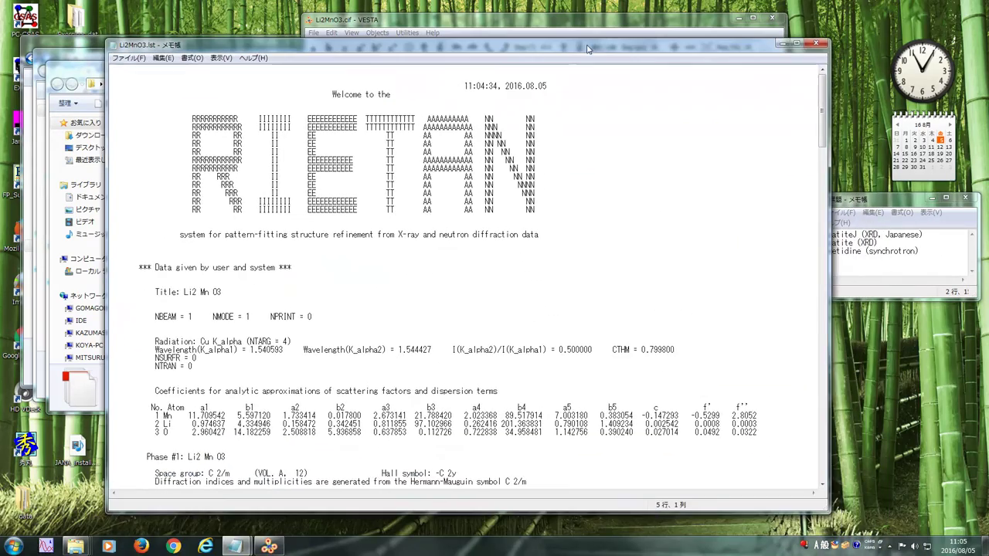
pyautogui.click(808, 47)
pyautogui.click(232, 347)
pyautogui.click(193, 221)
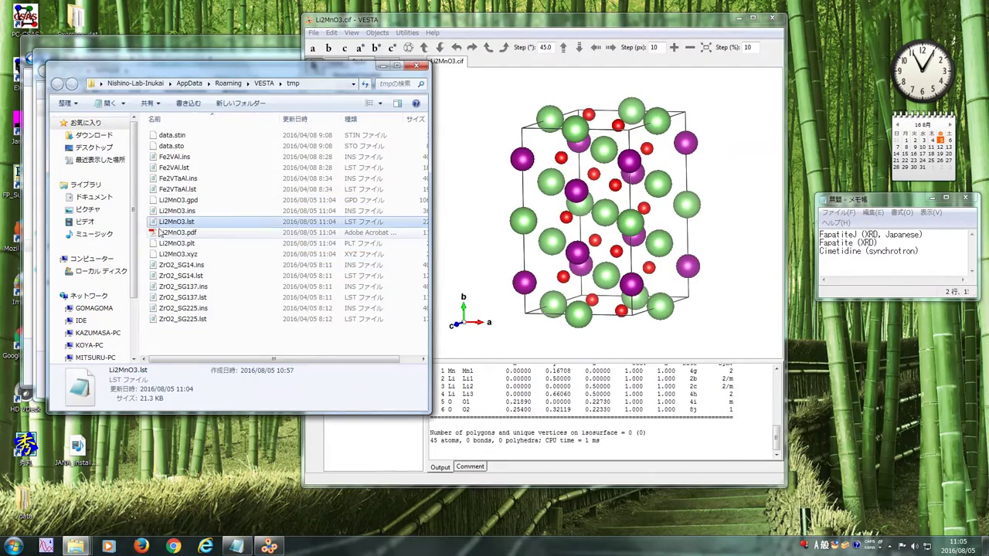
pyautogui.doubleClick(185, 223)
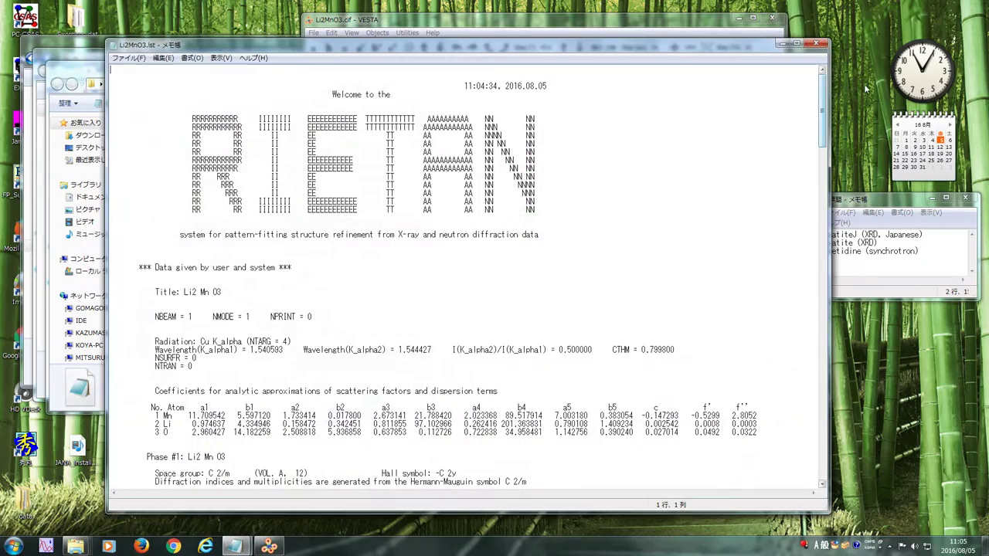
pyautogui.moveTo(822, 91); pyautogui.dragTo(833, 345)
pyautogui.moveTo(144, 213); pyautogui.dragTo(697, 441)
pyautogui.click(697, 441)
pyautogui.moveTo(665, 350); pyautogui.dragTo(397, 433)
pyautogui.moveTo(325, 433); pyautogui.dragTo(309, 431)
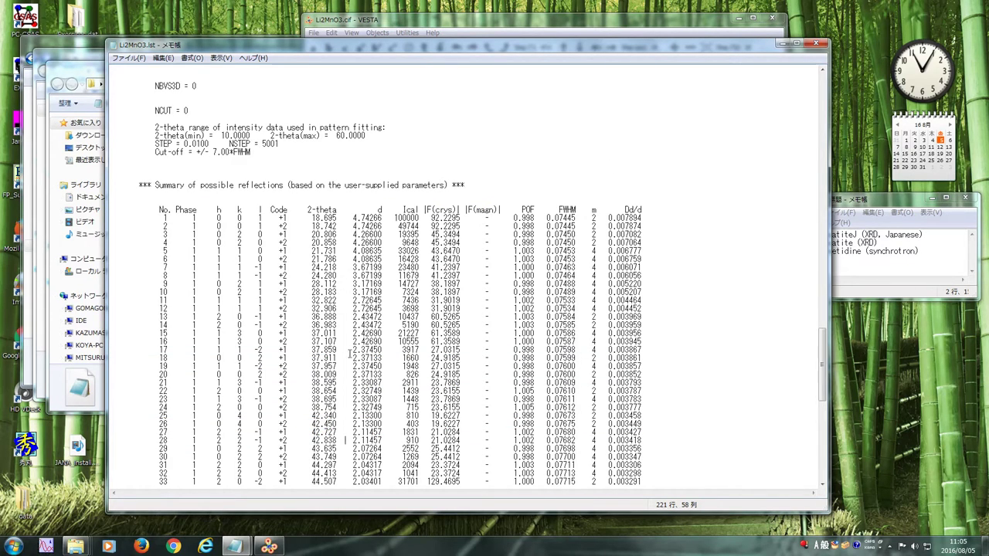
# Open Li2MnO3.pdf and arrange the diffraction plot and the Li2MnO3.lst reflection list side by side.
pyautogui.moveTo(404, 50); pyautogui.dragTo(610, 51)
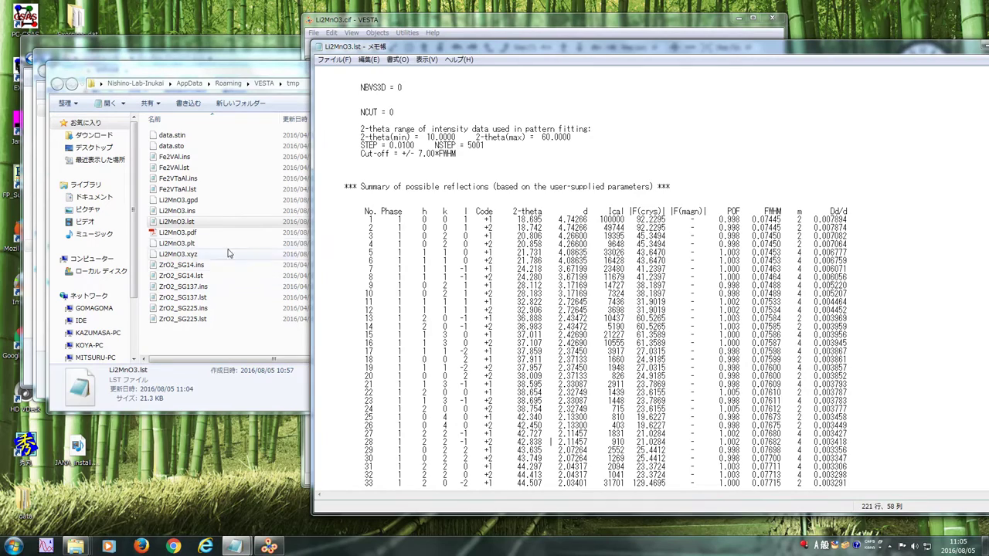
pyautogui.doubleClick(198, 233)
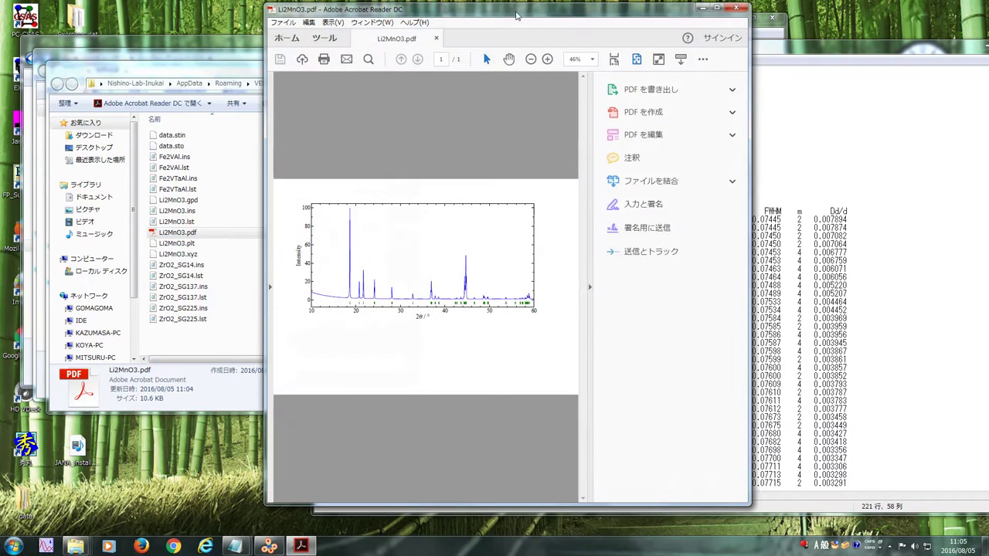
pyautogui.moveTo(516, 16); pyautogui.dragTo(298, 18)
pyautogui.click(400, 310)
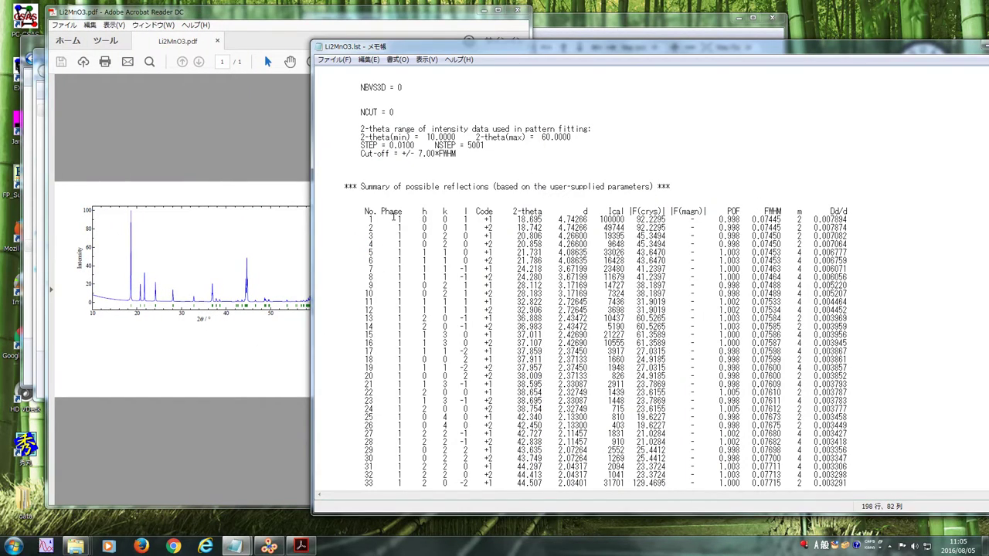
# Highlight the first two reflections in the list to compare them with the strongest peak in the plot.
pyautogui.moveTo(518, 219); pyautogui.dragTo(568, 217)
pyautogui.moveTo(369, 220); pyautogui.dragTo(868, 219)
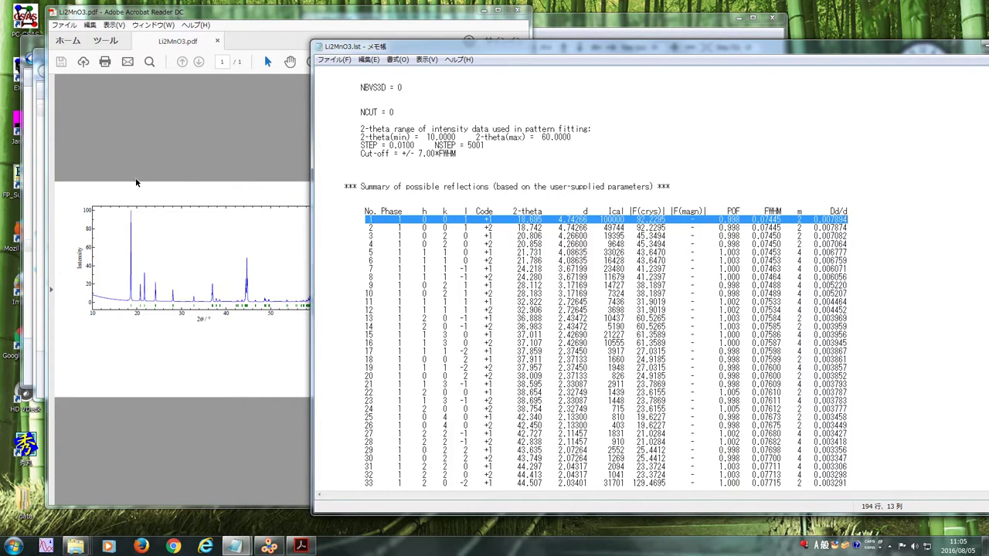
pyautogui.click(353, 219)
pyautogui.moveTo(357, 220); pyautogui.dragTo(857, 228)
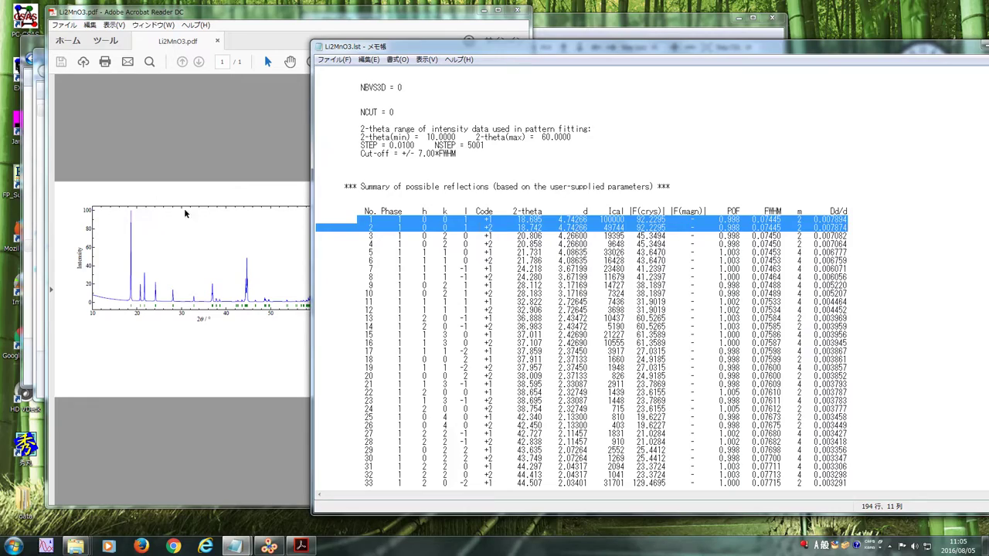
# Close the reflection list, the PDF plot and the tmp folder, and highlight "Fapatite (XRD)" in the text note.
pyautogui.moveTo(939, 48); pyautogui.dragTo(775, 46)
pyautogui.click(854, 46)
pyautogui.click(517, 10)
pyautogui.moveTo(932, 234); pyautogui.dragTo(819, 243)
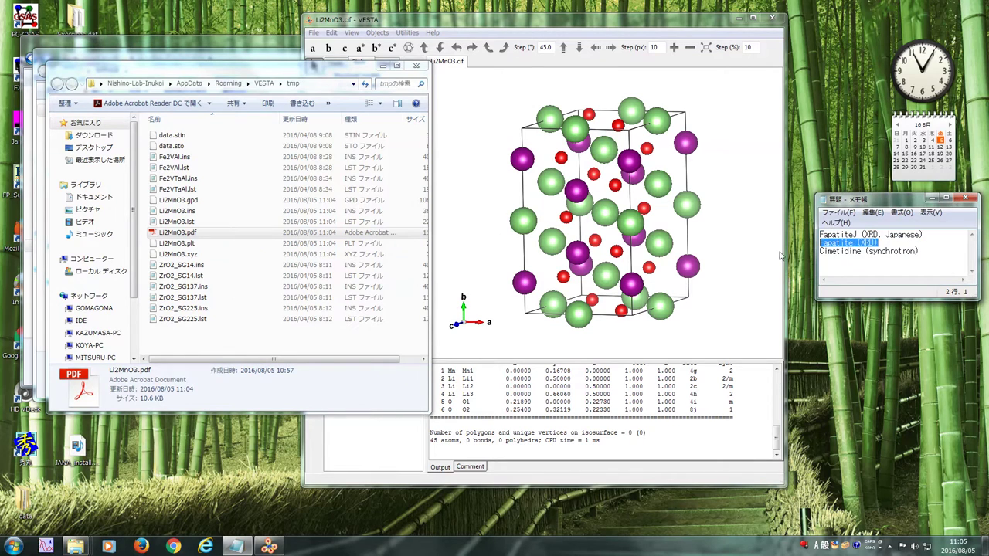
pyautogui.click(416, 68)
# Open the Fapatite folder inside Windows_versions\RIETAN_VENUS_examples, starting from the desktop.
pyautogui.moveTo(132, 62); pyautogui.dragTo(137, 80)
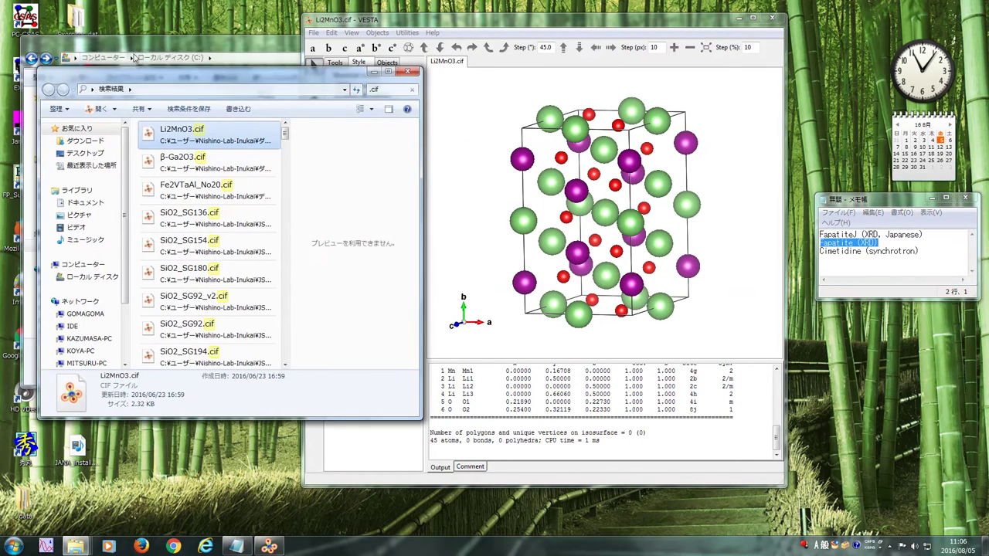
pyautogui.click(158, 48)
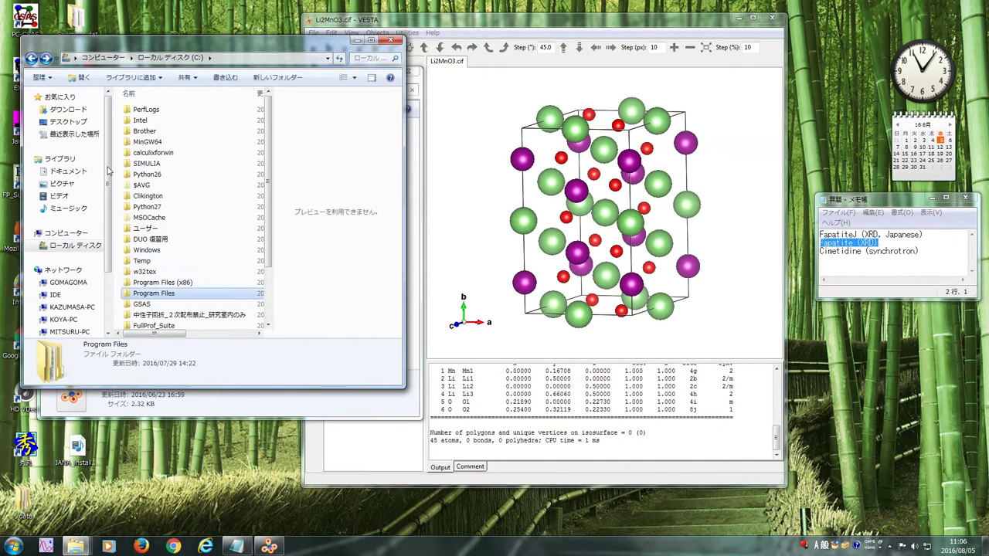
pyautogui.click(68, 121)
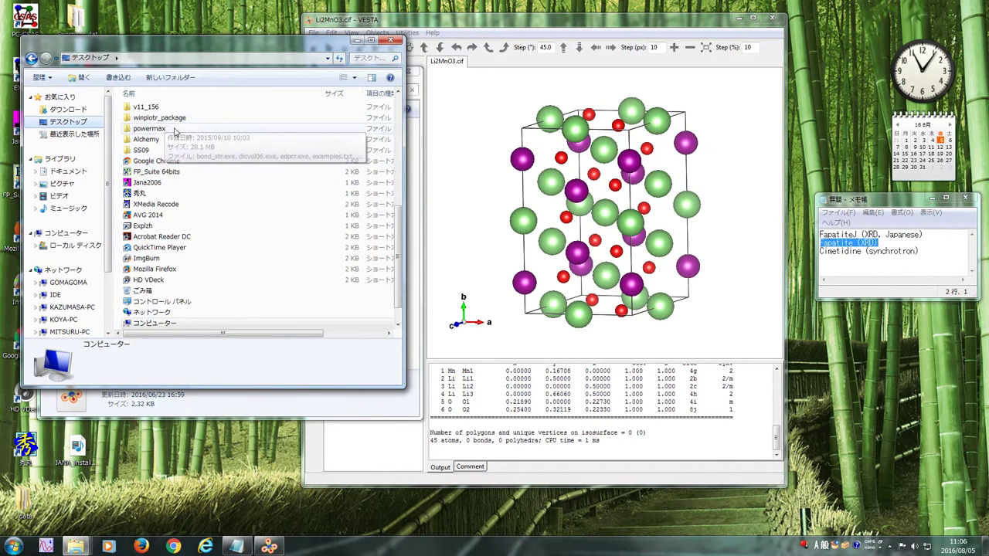
pyautogui.click(177, 171)
pyautogui.scroll(6, 185, 181)
pyautogui.scroll(-1, 193, 197)
pyautogui.doubleClick(177, 247)
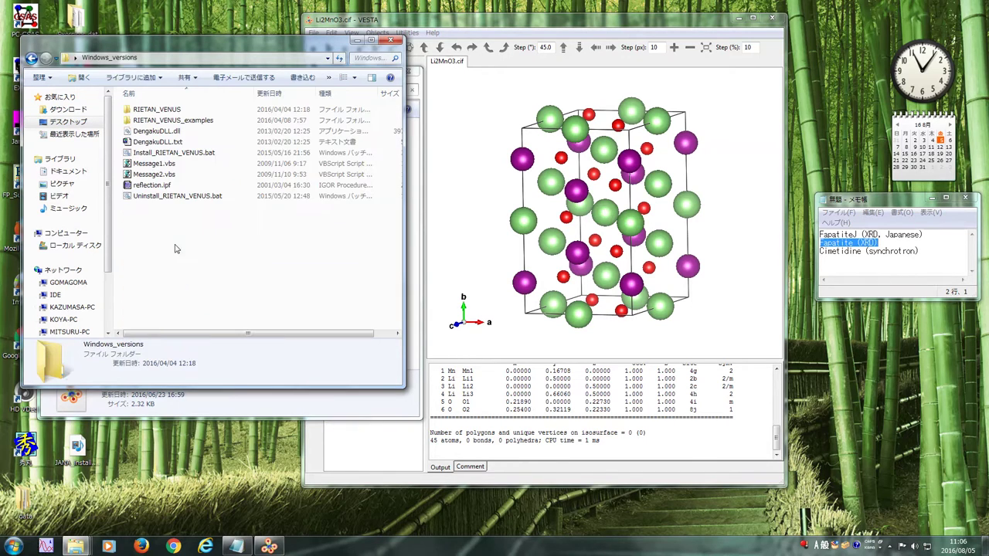
pyautogui.doubleClick(186, 122)
pyautogui.click(156, 187)
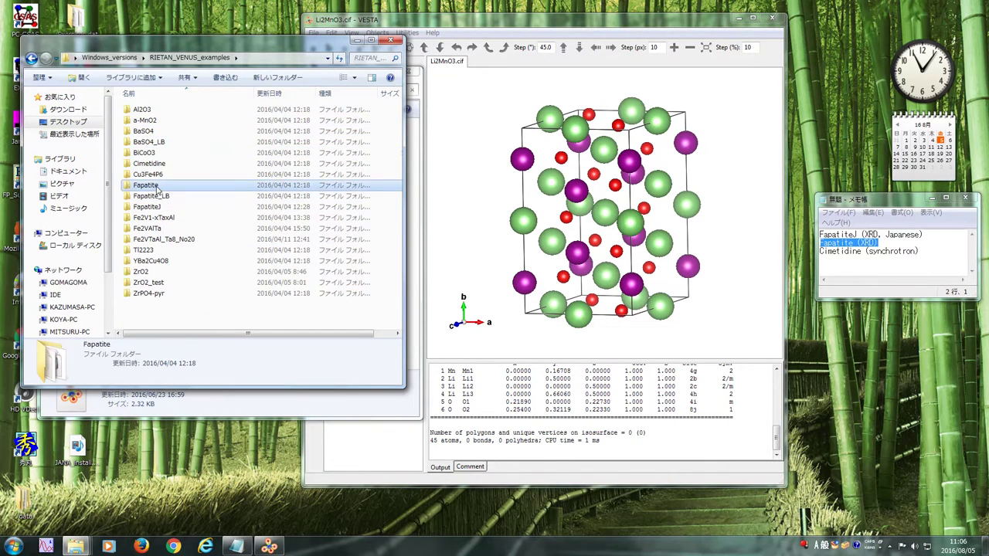
pyautogui.doubleClick(157, 190)
# Start choosing another RIETAN template in the VESTA preferences and browse to the Fapatite example folder.
pyautogui.click(457, 105)
pyautogui.click(351, 38)
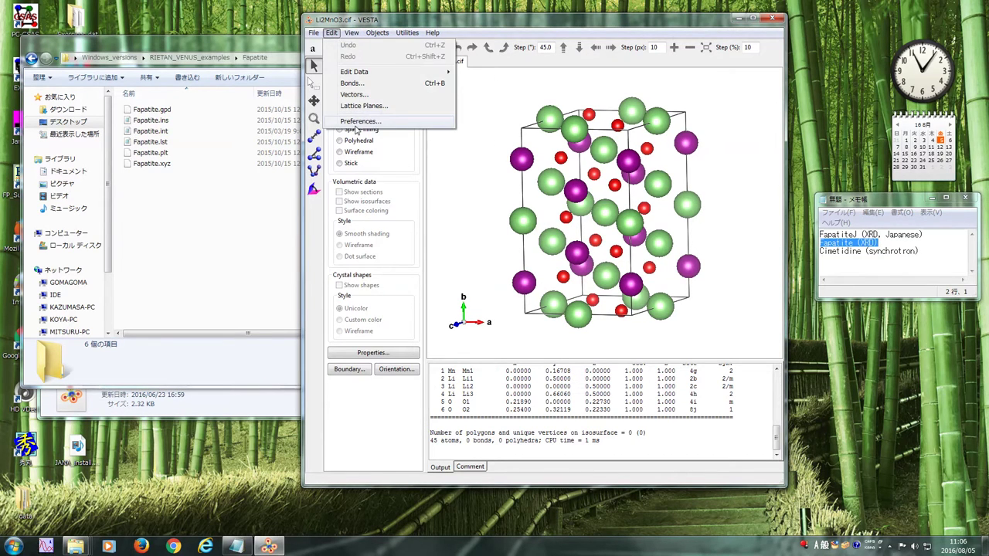
pyautogui.click(356, 124)
pyautogui.click(626, 200)
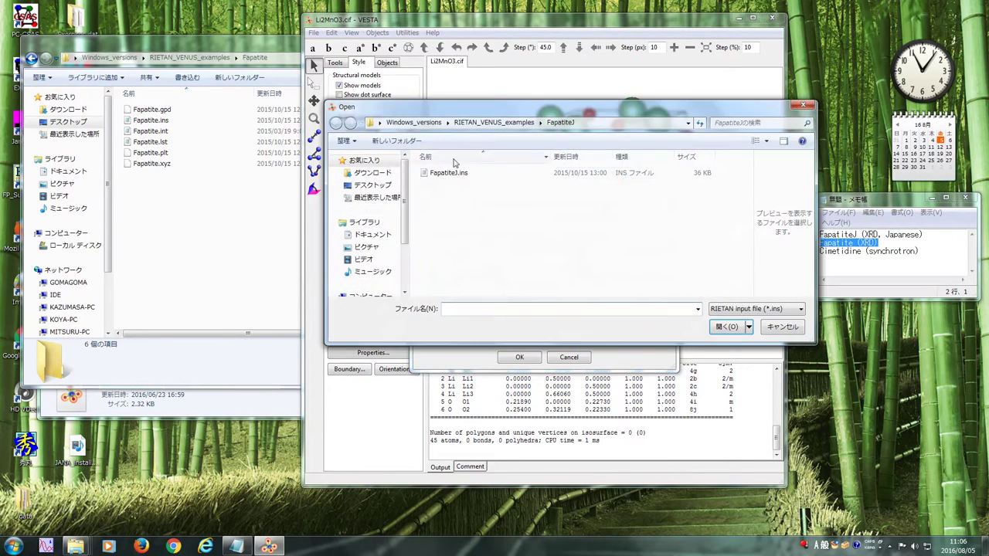
pyautogui.click(495, 122)
pyautogui.doubleClick(448, 258)
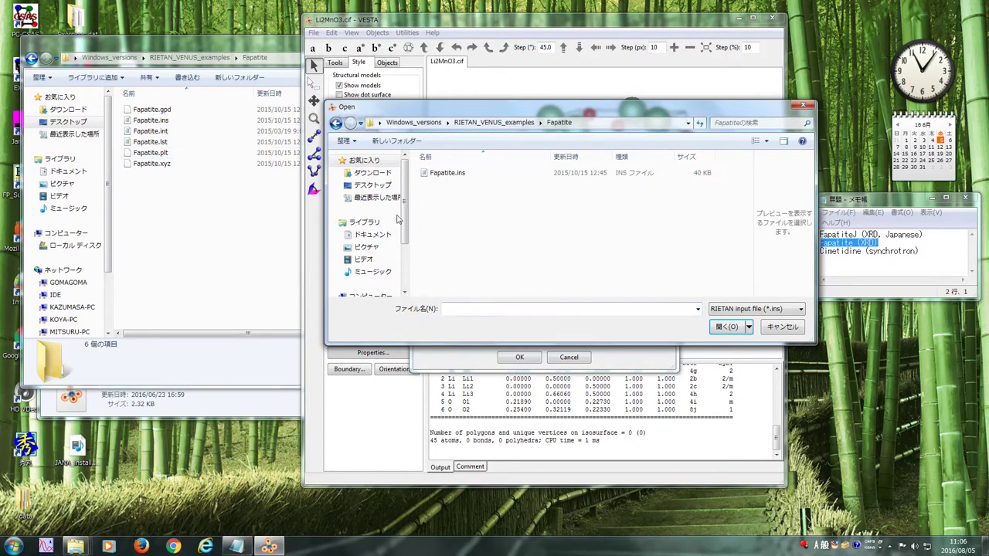
# Check the contents of Fapatite.ins, select it as the RIETAN template and accept the preferences.
pyautogui.doubleClick(151, 120)
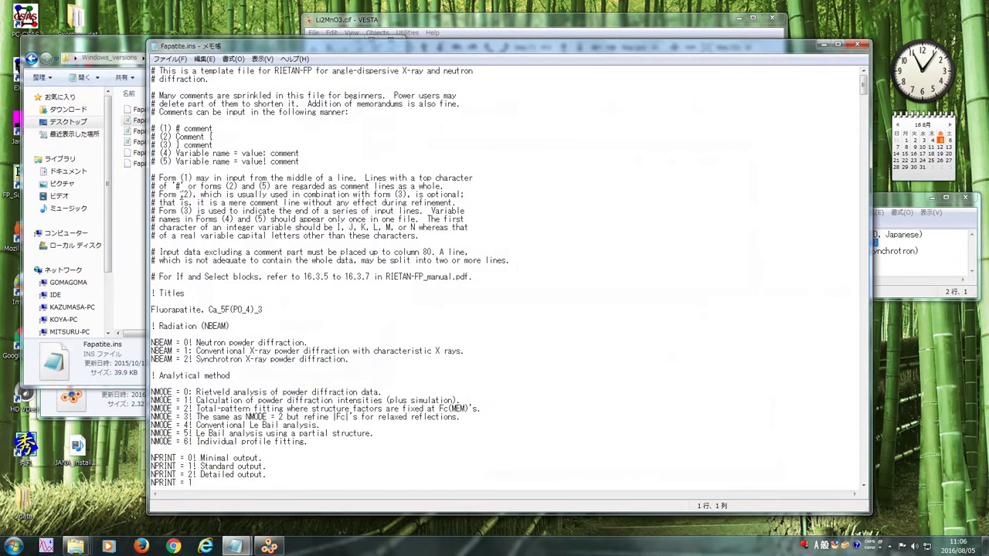
pyautogui.click(859, 44)
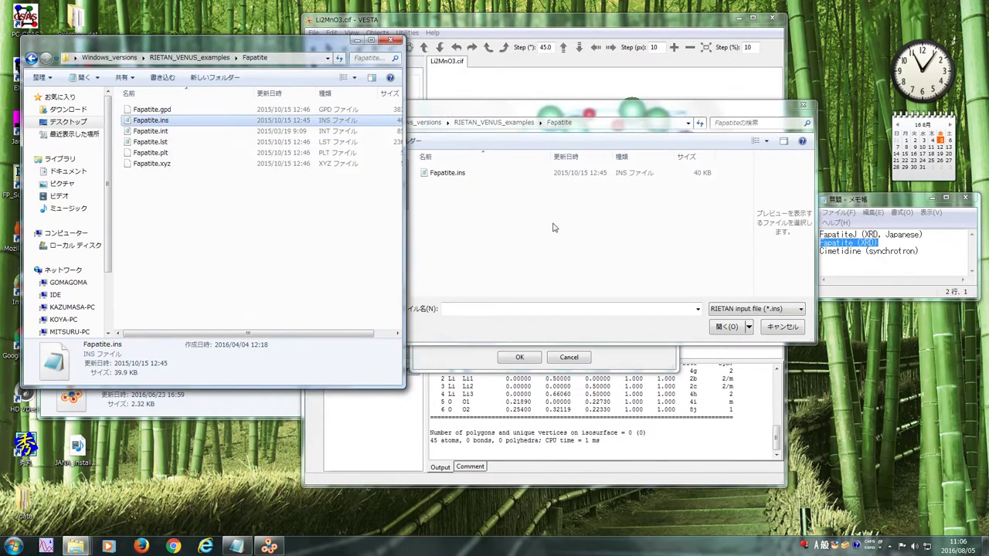
pyautogui.click(459, 177)
pyautogui.click(726, 326)
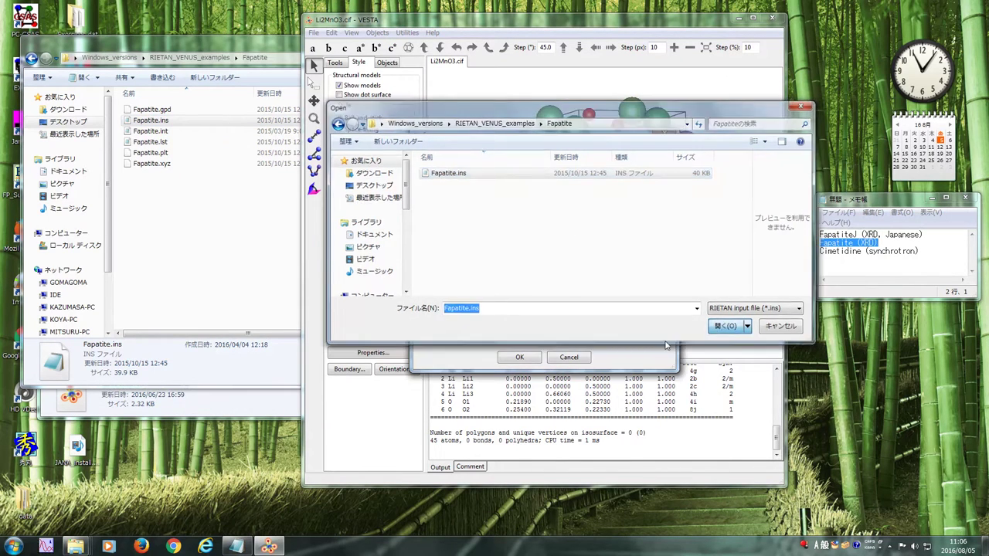
pyautogui.click(519, 357)
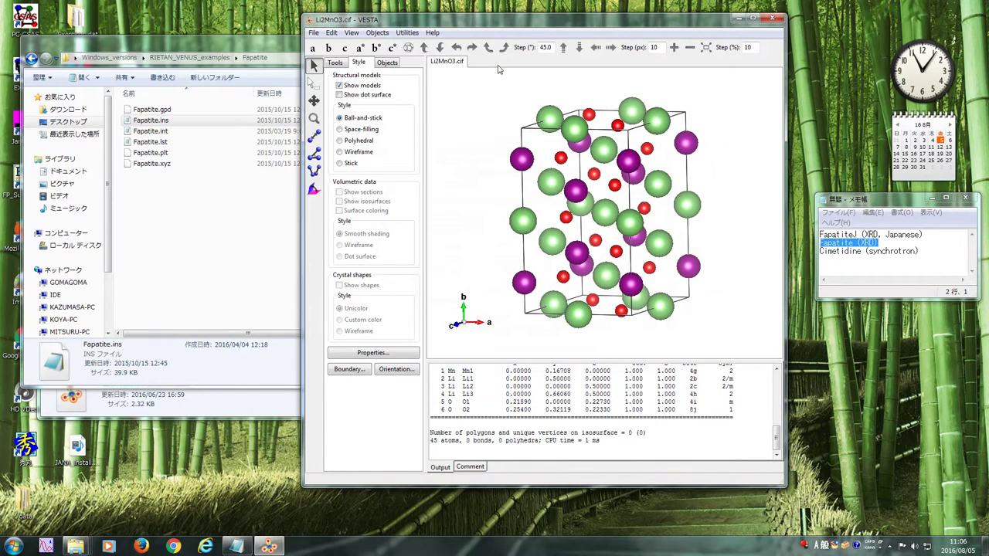
# Simulate the Li2MnO3 powder diffraction pattern with the new template, close the PDF plot and return to the text note.
pyautogui.click(407, 32)
pyautogui.click(454, 95)
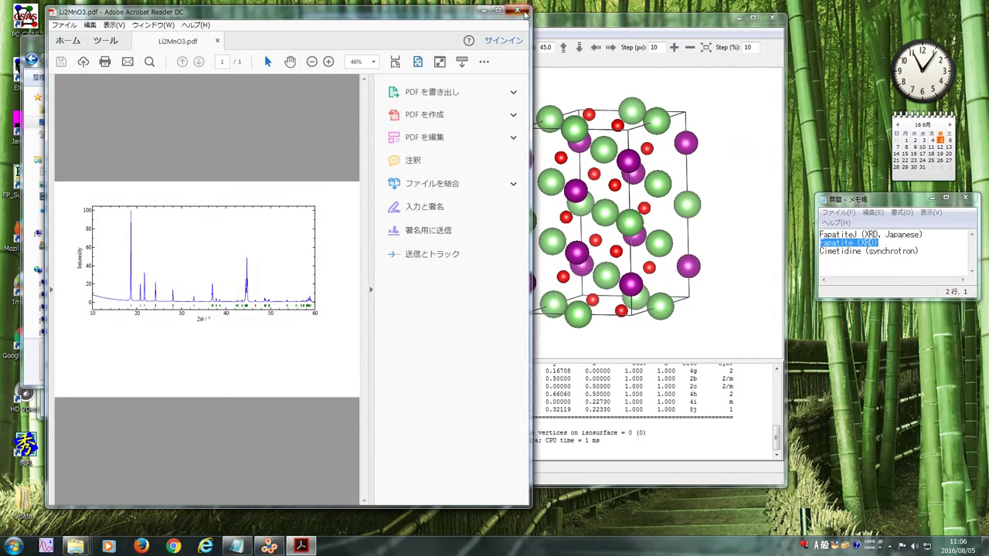
pyautogui.click(517, 10)
pyautogui.click(427, 85)
pyautogui.click(913, 266)
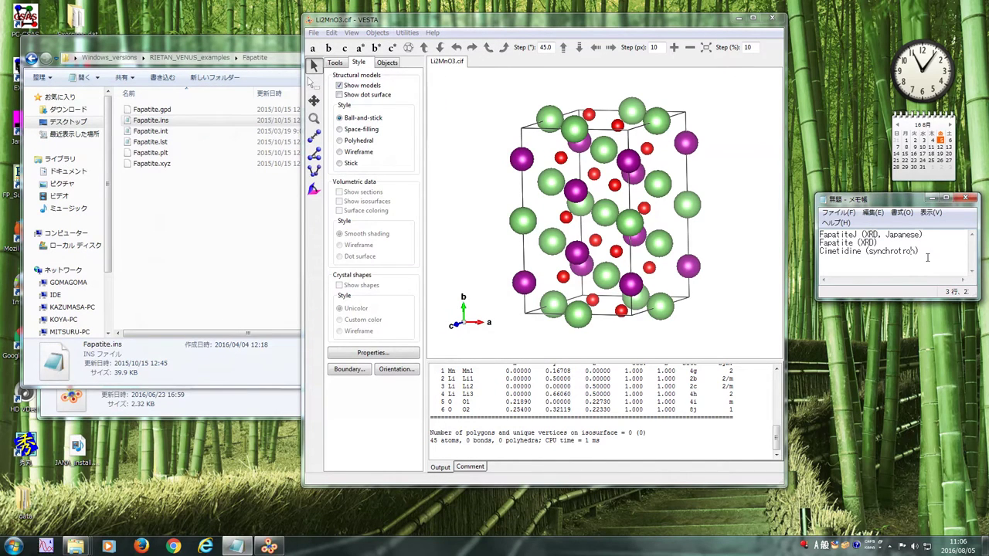
# Mark the Cimetidine (synchrotron) line in the note and open Cimetidine.ins from the Cimetidine folder of RIETAN_VENUS_examples.
pyautogui.moveTo(928, 258); pyautogui.dragTo(803, 258)
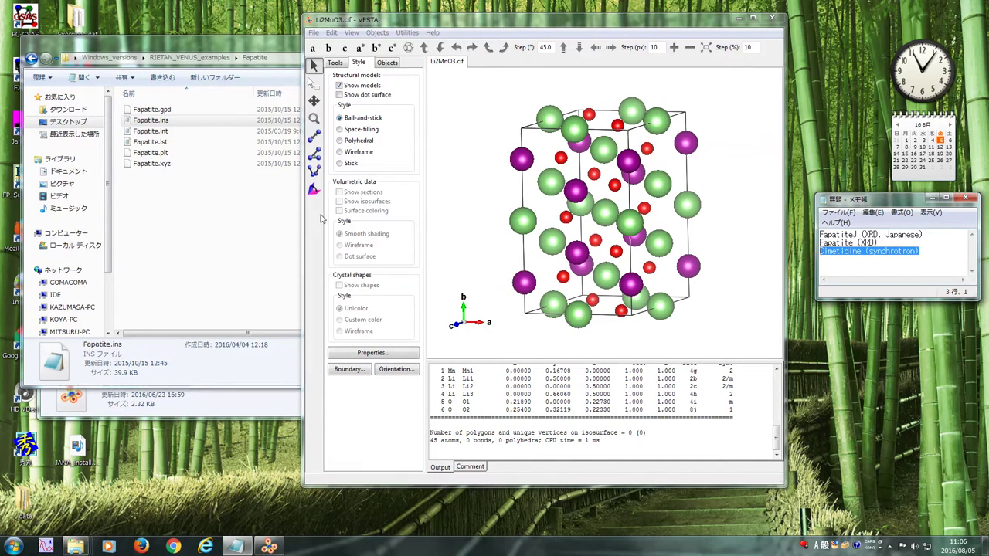
pyautogui.click(199, 216)
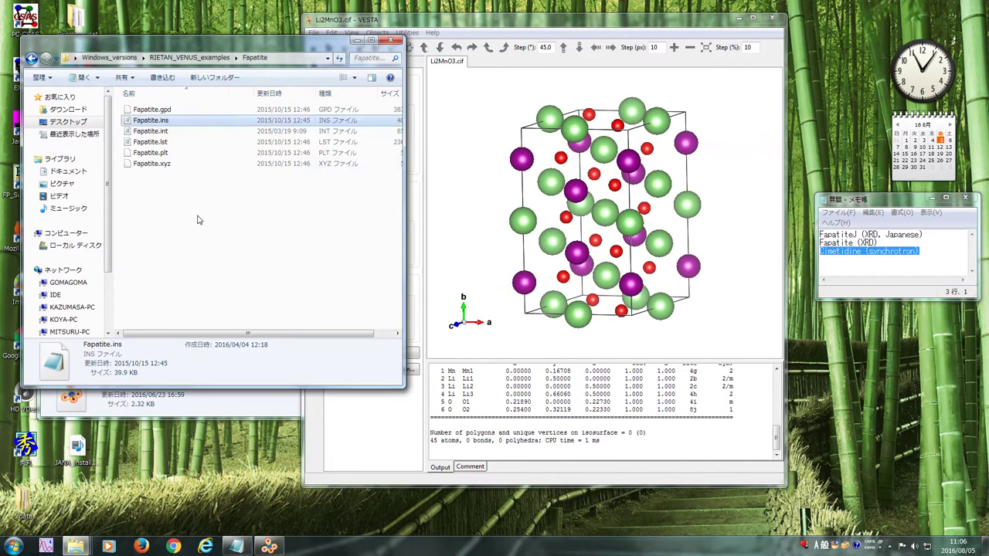
pyautogui.click(188, 60)
pyautogui.doubleClick(194, 166)
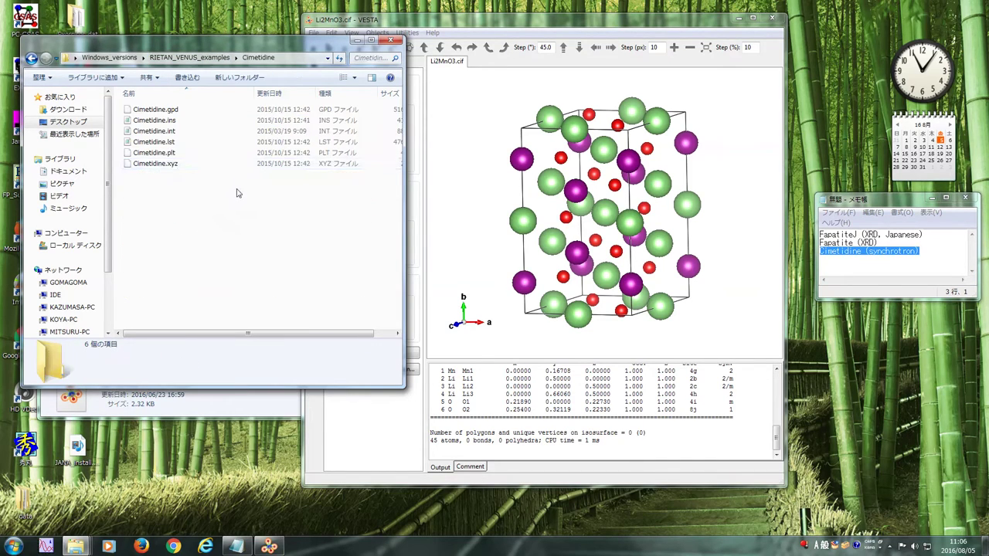
pyautogui.doubleClick(180, 121)
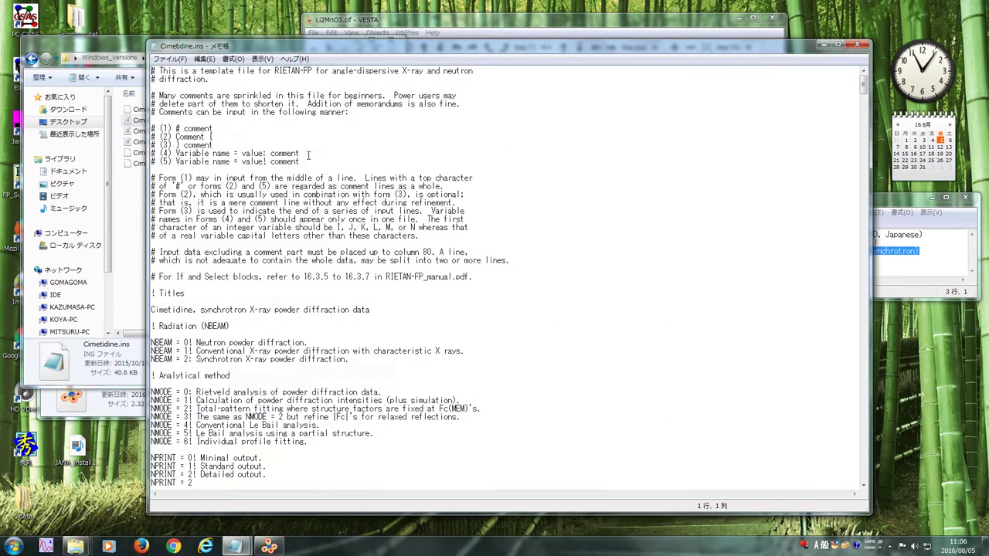
# Check the radiation settings in Cimetidine.ins, highlighting the NBEAM = 2 synchrotron line and the XLMDX wavelength line.
pyautogui.scroll(-2, 240, 399)
pyautogui.click(351, 309)
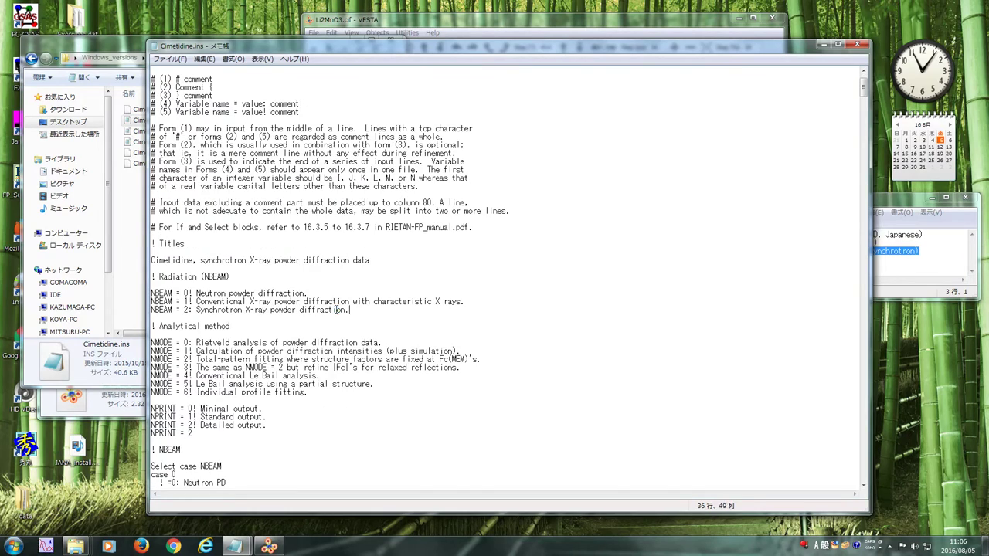
pyautogui.hotkey('shift', 'Home')
pyautogui.scroll(-20, 171, 342)
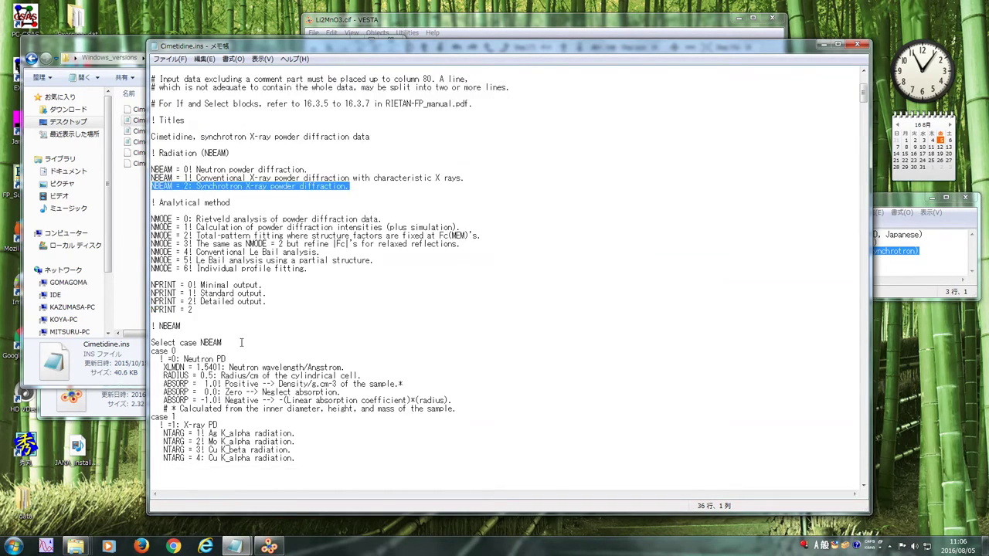
pyautogui.moveTo(160, 302); pyautogui.dragTo(341, 302)
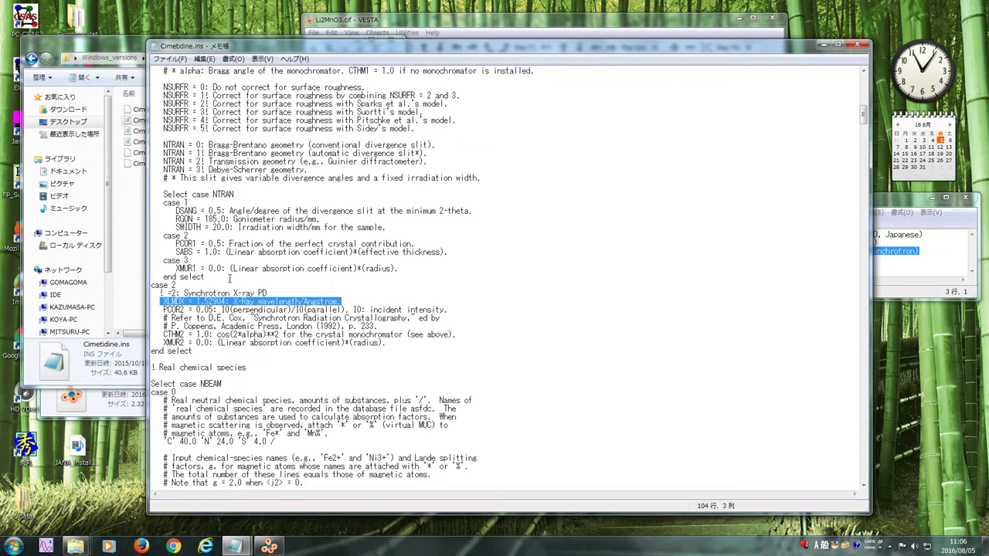
# Switch to VESTA, set Cimetidine.ins from the Cimetidine example folder as the RIETAN template and accept the preferences.
pyautogui.moveTo(479, 48); pyautogui.dragTo(357, 46)
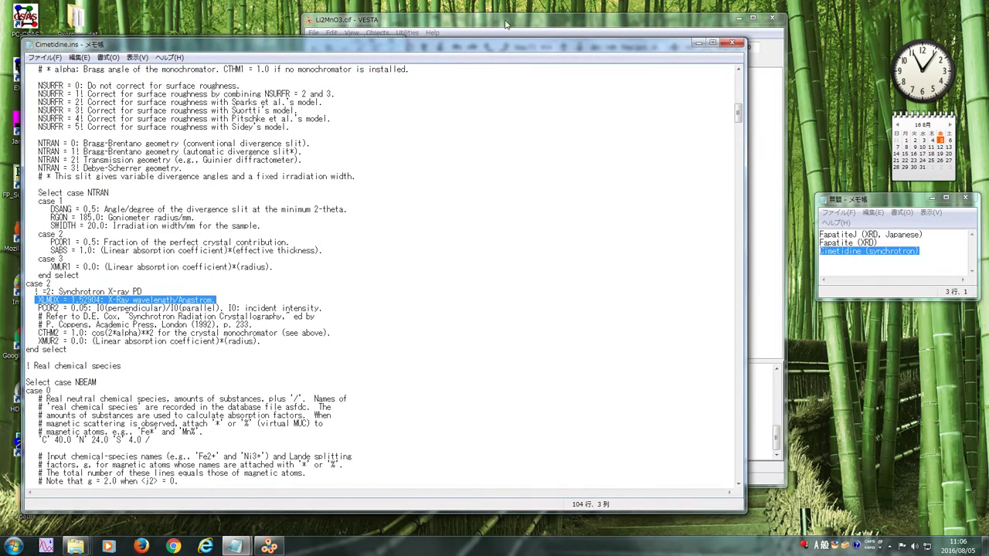
pyautogui.click(545, 36)
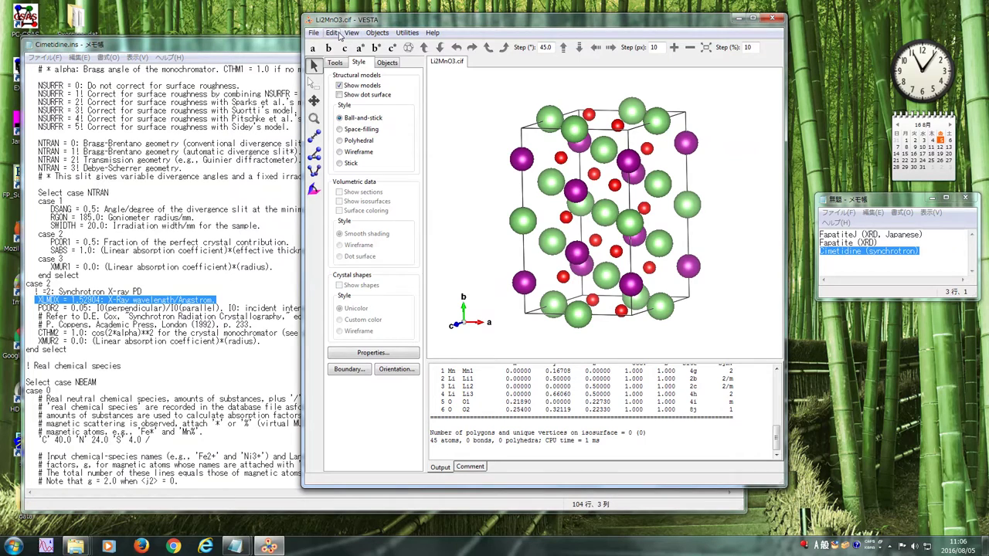
pyautogui.click(314, 33)
pyautogui.click(416, 122)
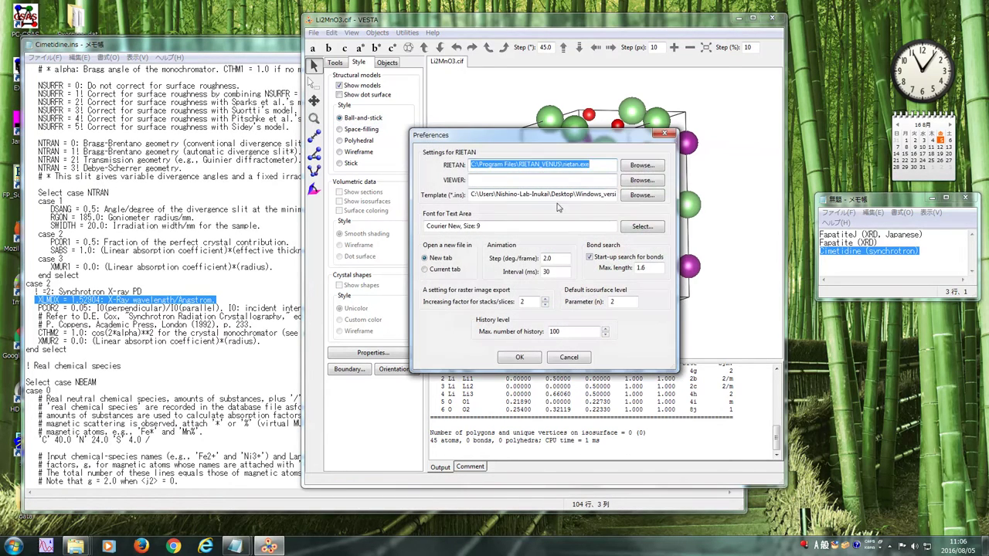
pyautogui.click(630, 198)
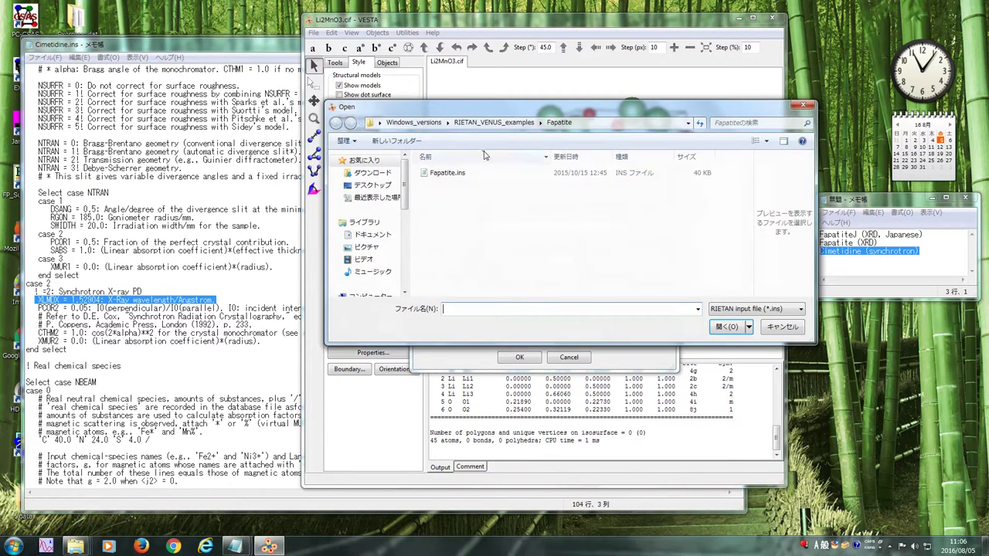
pyautogui.click(494, 122)
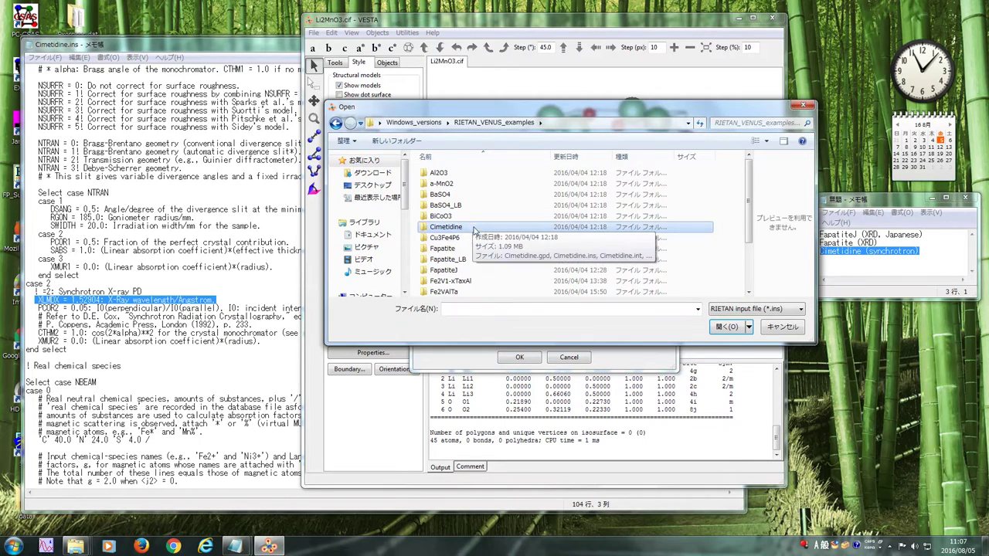
pyautogui.doubleClick(474, 226)
pyautogui.click(440, 175)
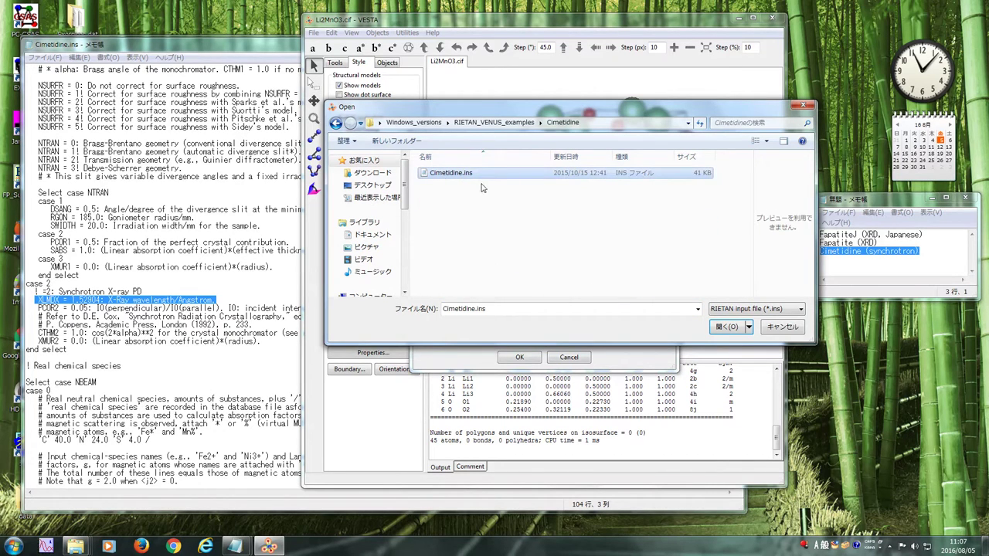
pyautogui.click(718, 328)
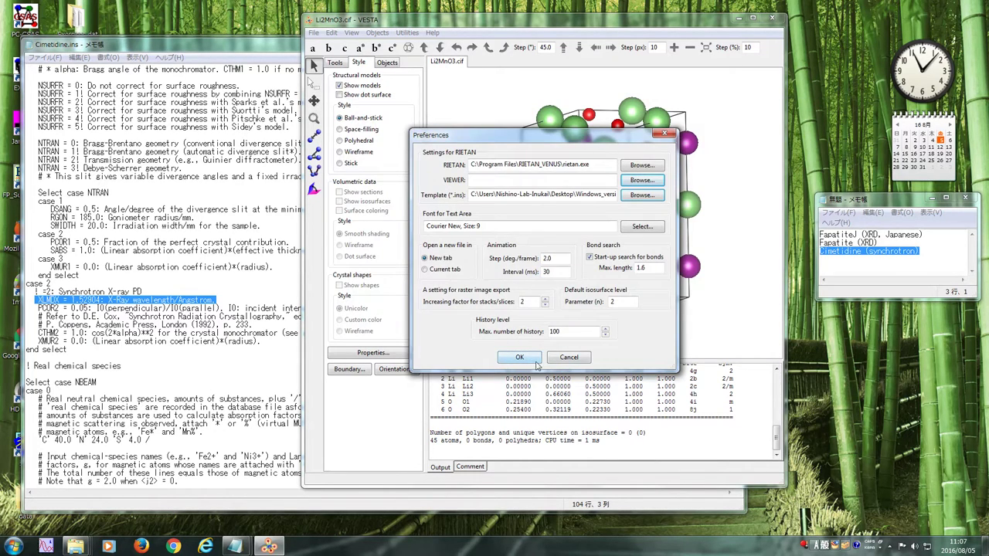
pyautogui.click(520, 358)
# Simulate the Li2MnO3 powder diffraction pattern with the Cimetidine template, close the PDF plot and bring up the VESTA tmp output folder.
pyautogui.click(407, 32)
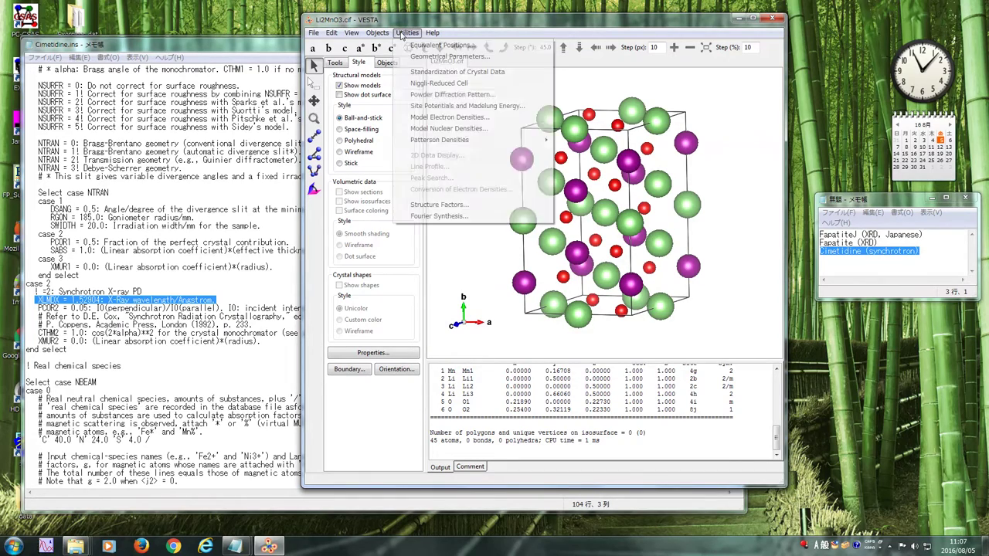
pyautogui.click(519, 121)
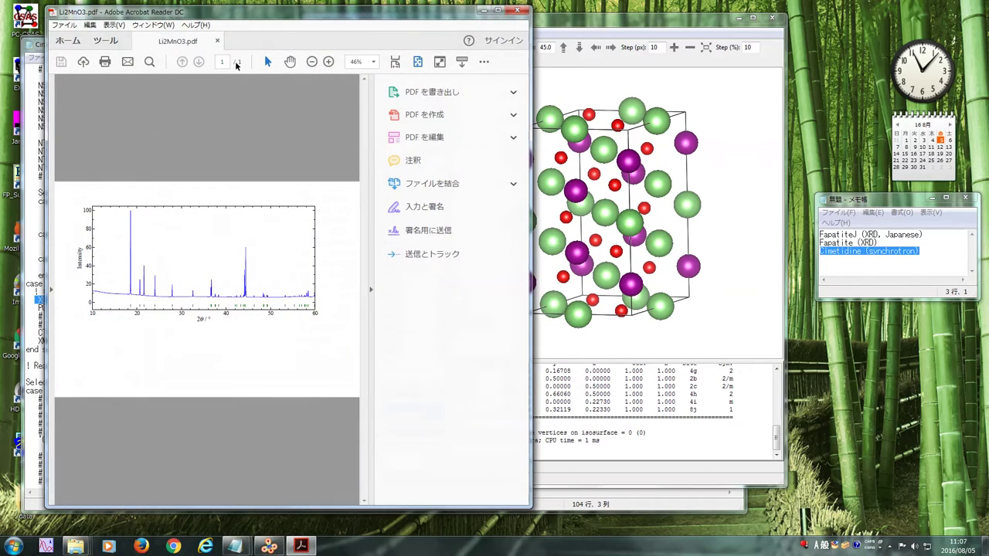
pyautogui.click(517, 10)
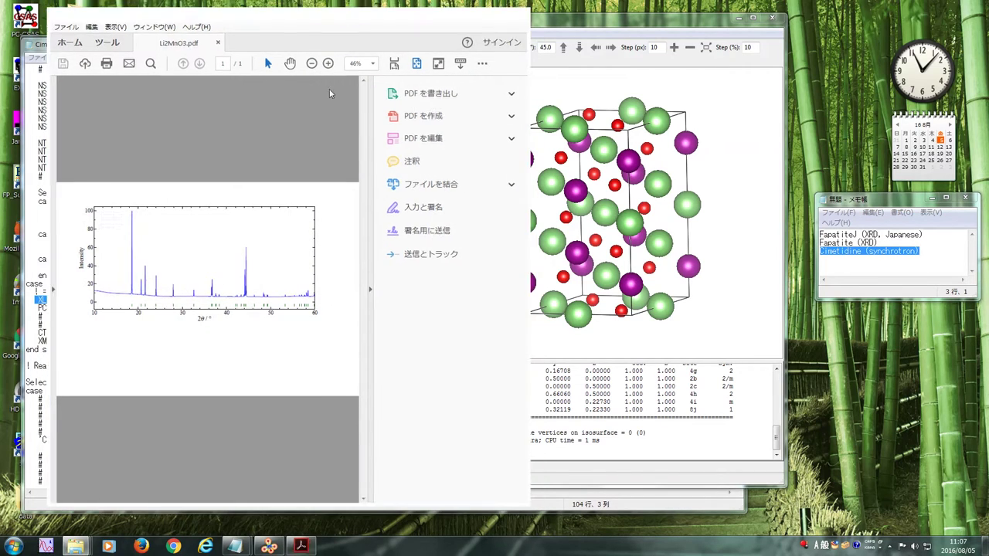
pyautogui.moveTo(497, 88); pyautogui.dragTo(560, 73)
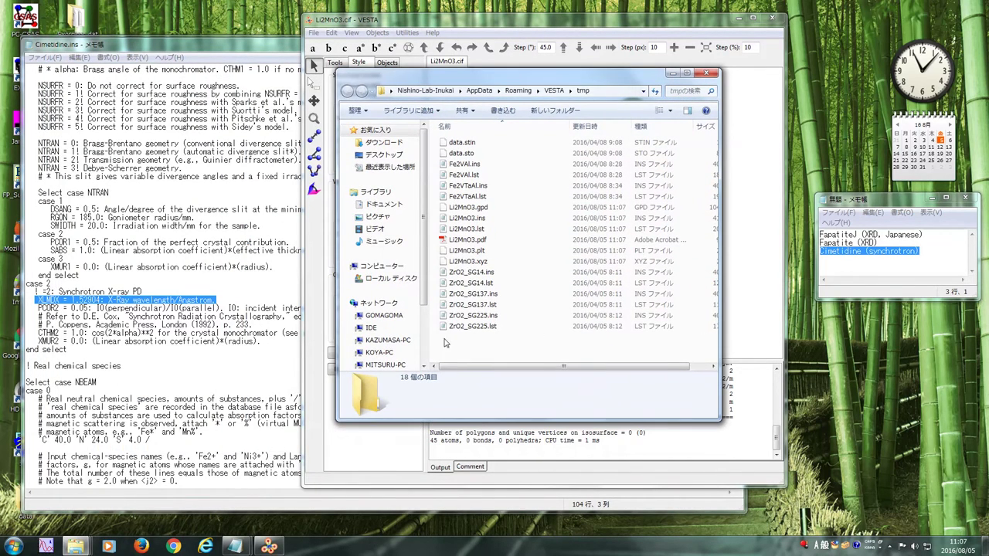
# Rename the output file Li2MnO3.pdf as Li2MnO3_CuKa.pdf.
pyautogui.rightClick(480, 241)
pyautogui.click(505, 451)
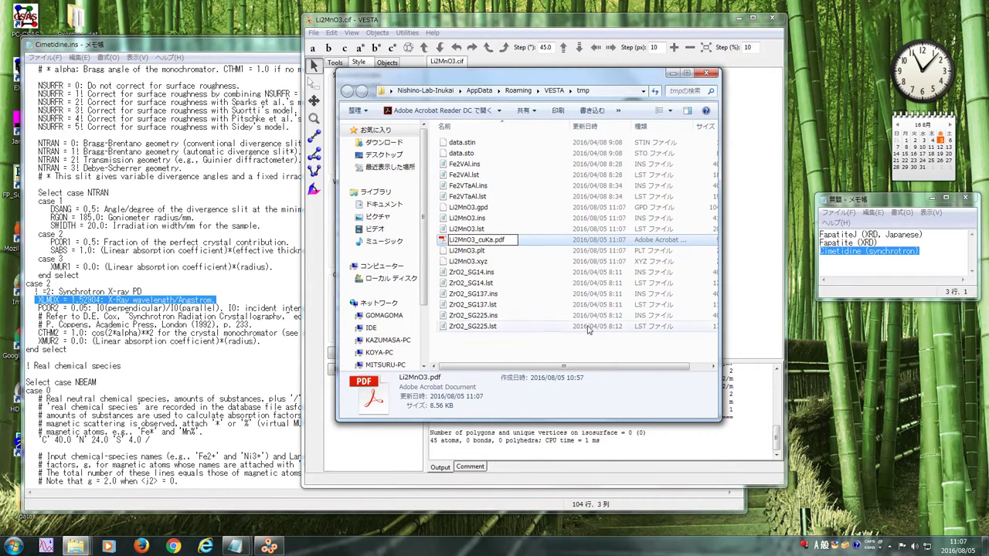
pyautogui.press('BackSpace')
pyautogui.write('C')
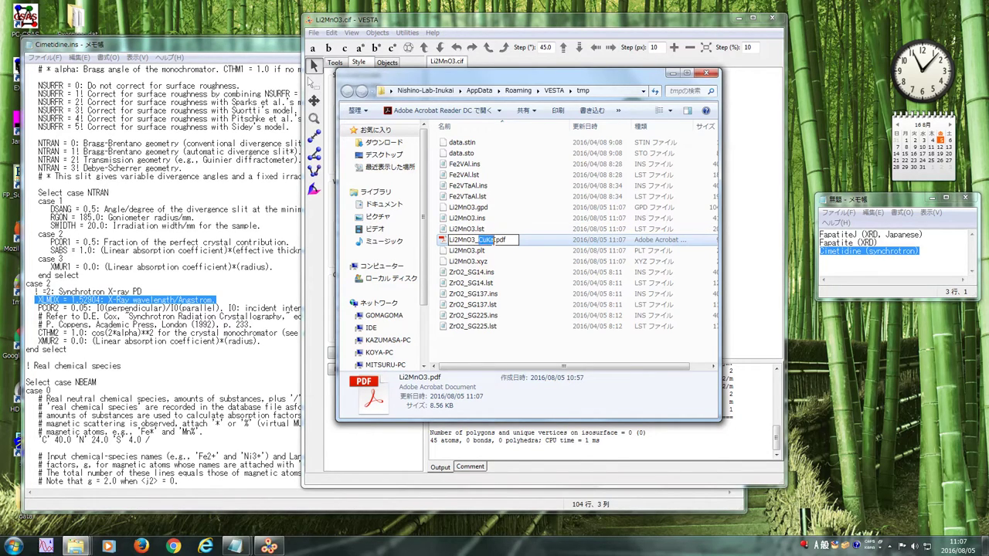
pyautogui.click(491, 345)
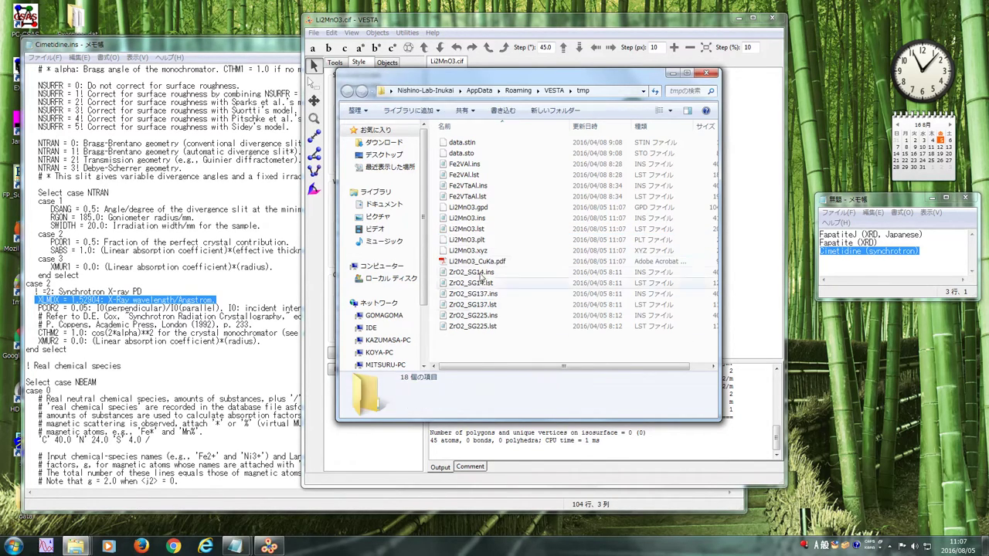
# Rename the output file Li2MnO3.lst as Li2MnO3_CuKa.lst.
pyautogui.rightClick(480, 221)
pyautogui.click(458, 229)
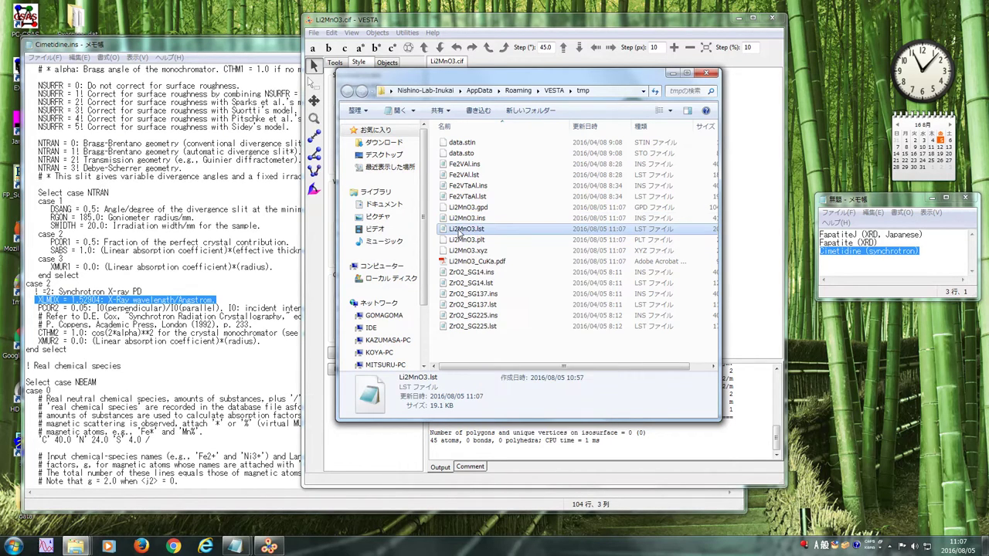
pyautogui.rightClick(459, 230)
pyautogui.click(495, 429)
pyautogui.press('Right')
pyautogui.write('_CuKa')
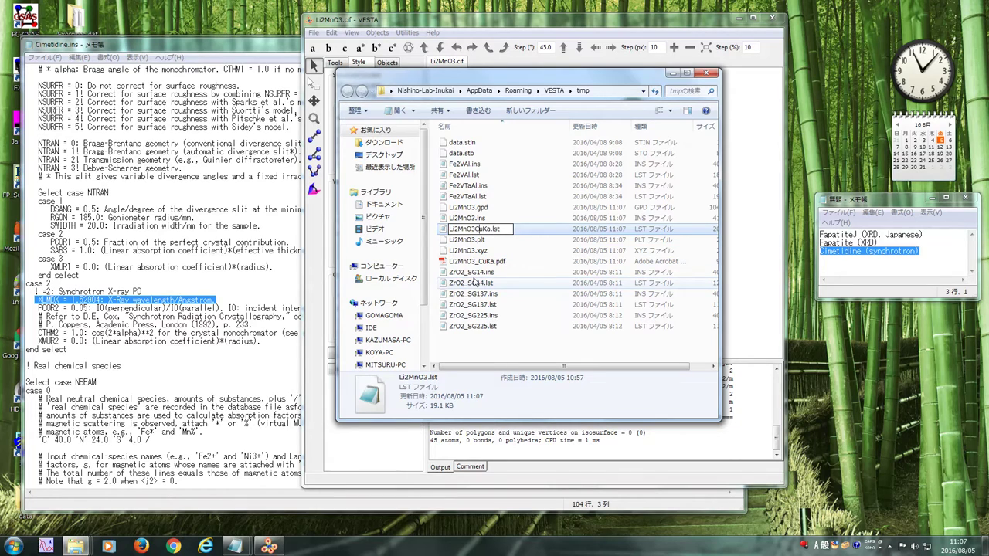
pyautogui.press('Return')
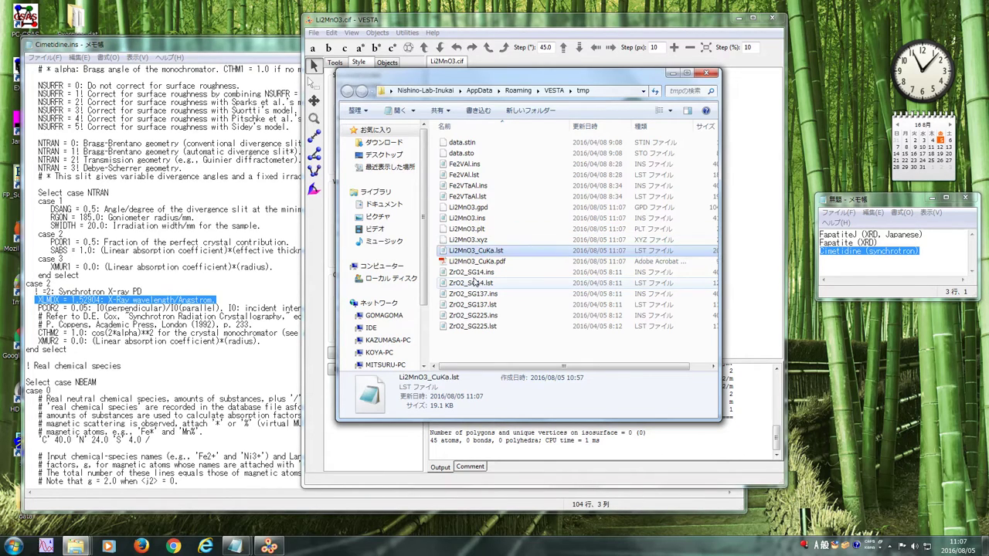
pyautogui.click(486, 326)
pyautogui.click(498, 354)
# Set XLMDX to 0.46 in Cimetidine.ins, add the comment "for e.g. SPring-8 BL02B2" to that line and save the file.
pyautogui.moveTo(511, 75); pyautogui.dragTo(759, 318)
pyautogui.click(178, 275)
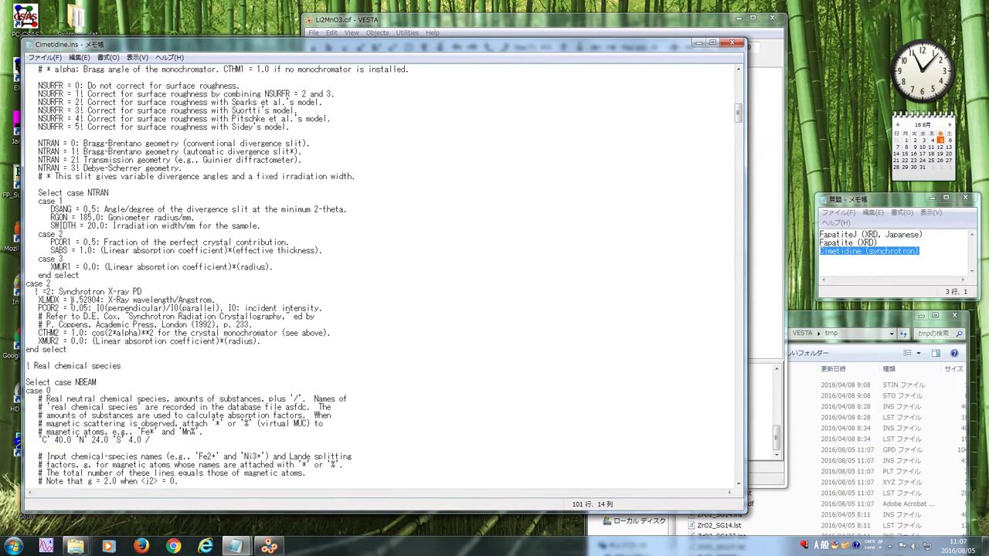
pyautogui.write('0.46')
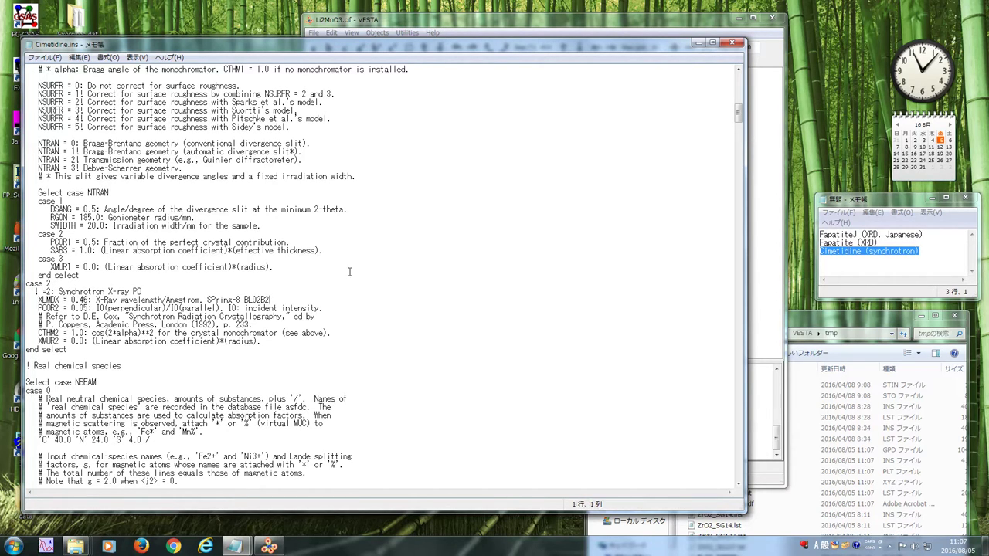
pyautogui.click(207, 300)
pyautogui.write('for ')
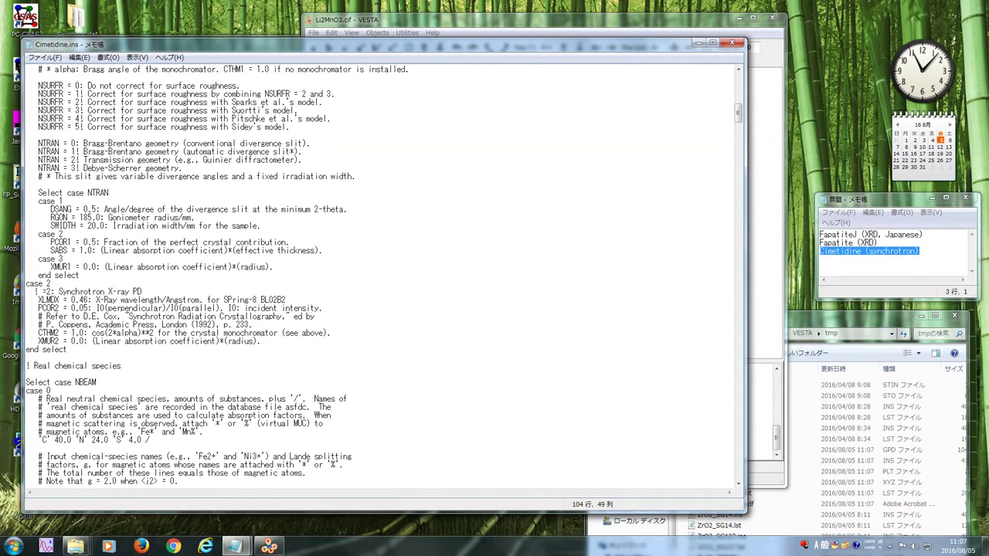
pyautogui.write('e.g.')
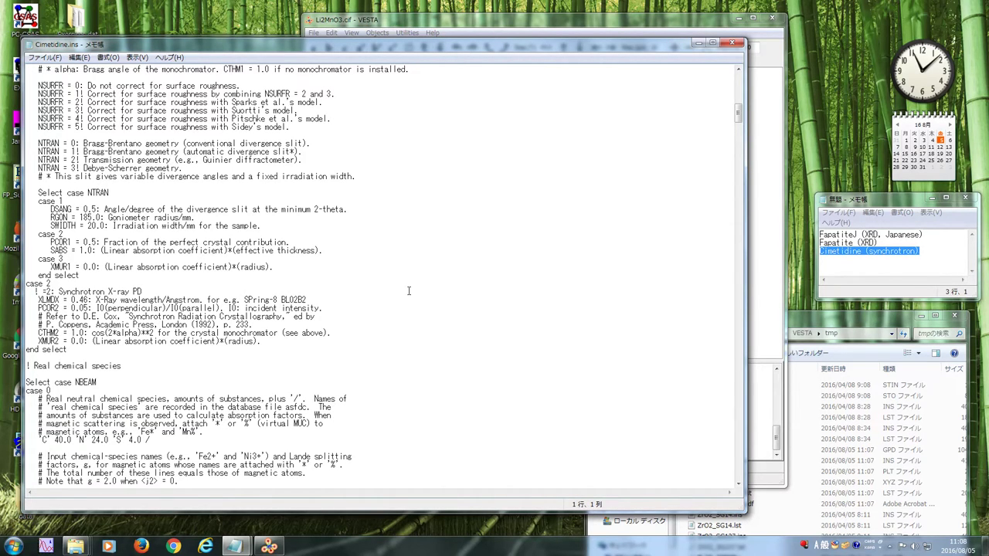
# Simulate the Li2MnO3 powder diffraction pattern again in VESTA with the edited Cimetidine template.
pyautogui.click(420, 27)
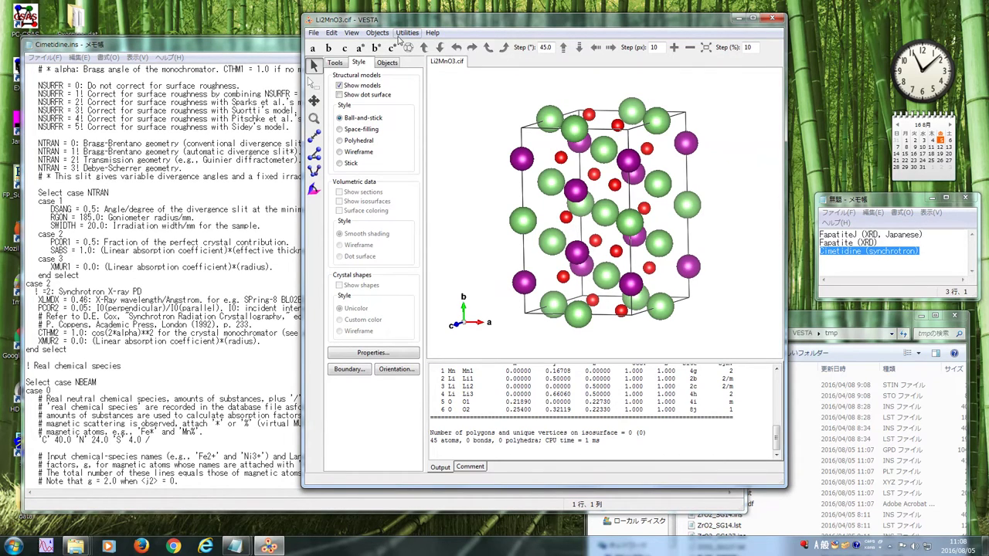
pyautogui.click(407, 33)
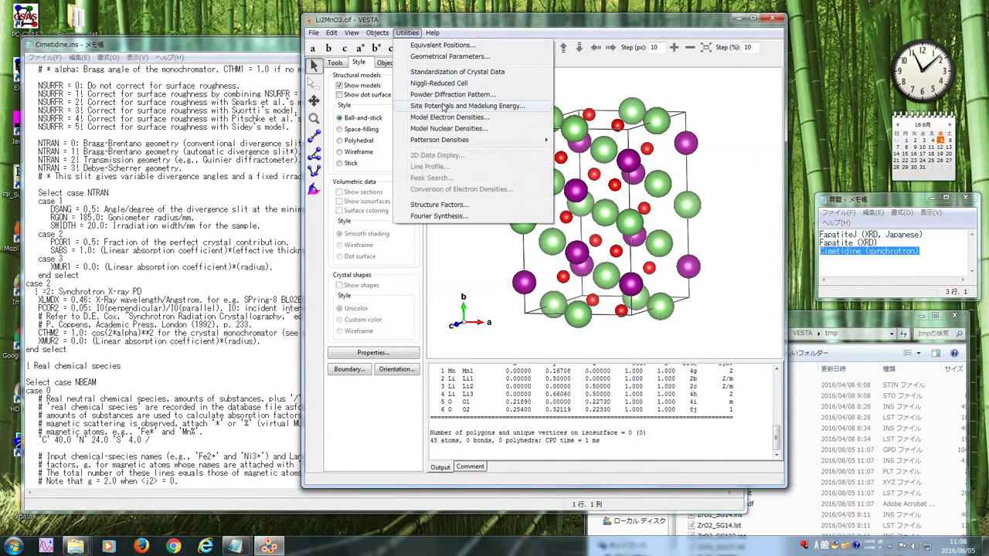
pyautogui.click(444, 106)
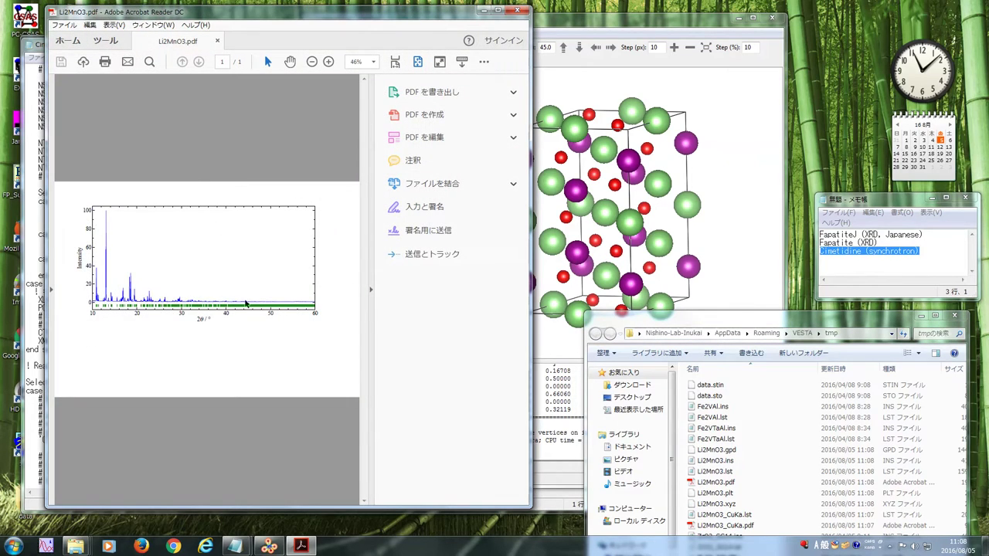
# Locate the new Li2MnO3.pdf in the tmp output folder and hide the PDF tools pane to examine the enlarged diffraction plot.
pyautogui.moveTo(754, 315); pyautogui.dragTo(562, 170)
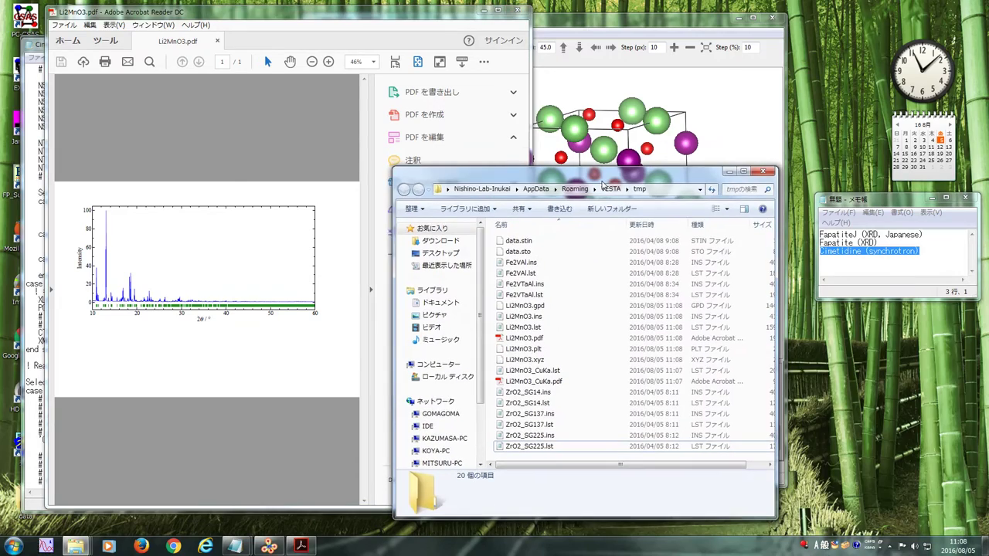
pyautogui.click(531, 339)
pyautogui.click(364, 302)
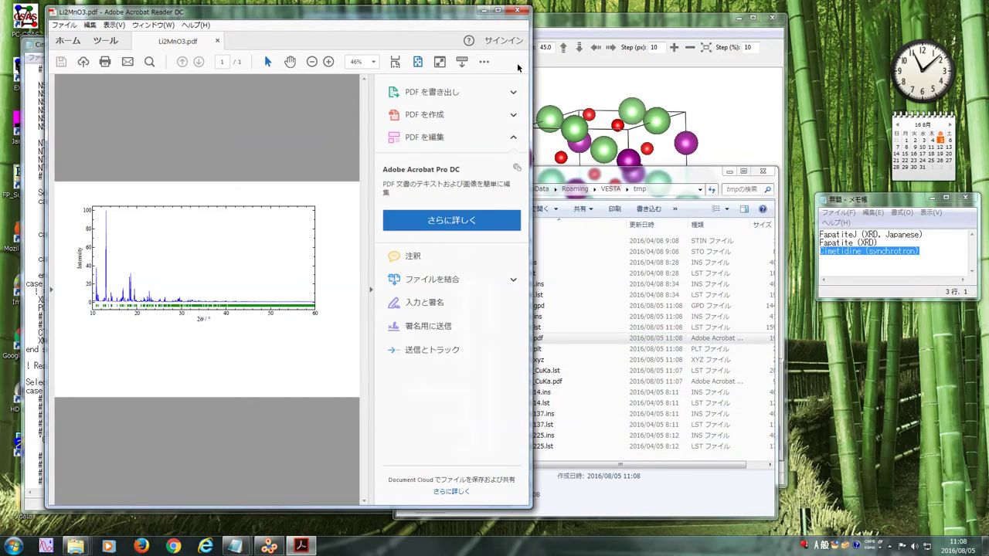
pyautogui.click(518, 13)
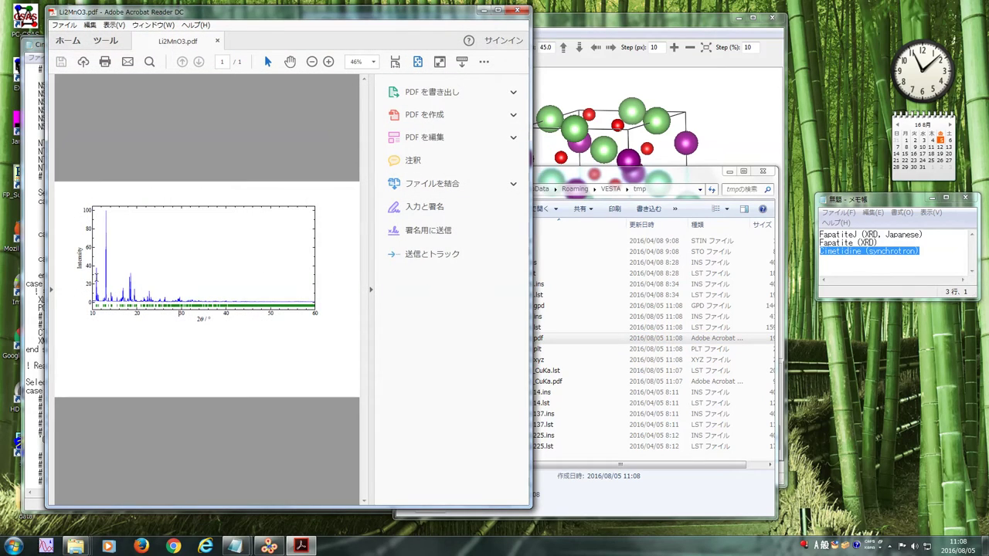
pyautogui.click(370, 289)
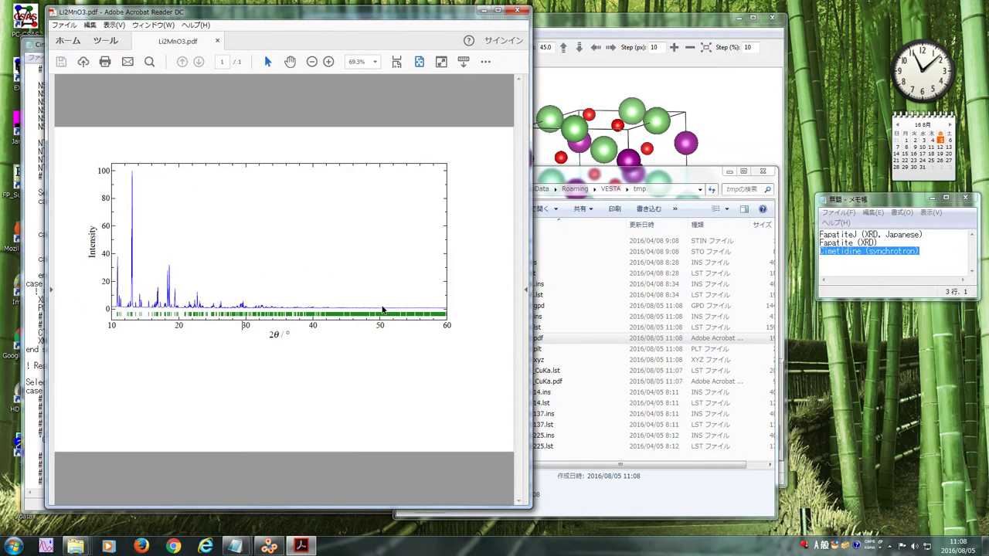
# Open Li2MnO3.lst from the tmp folder and find its summary of possible reflections.
pyautogui.moveTo(623, 174); pyautogui.dragTo(706, 151)
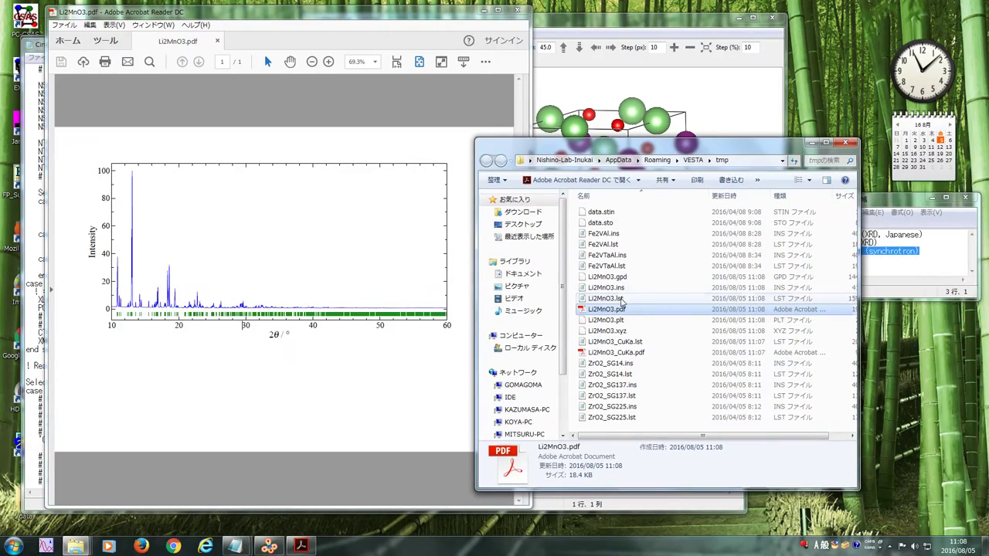
pyautogui.doubleClick(618, 299)
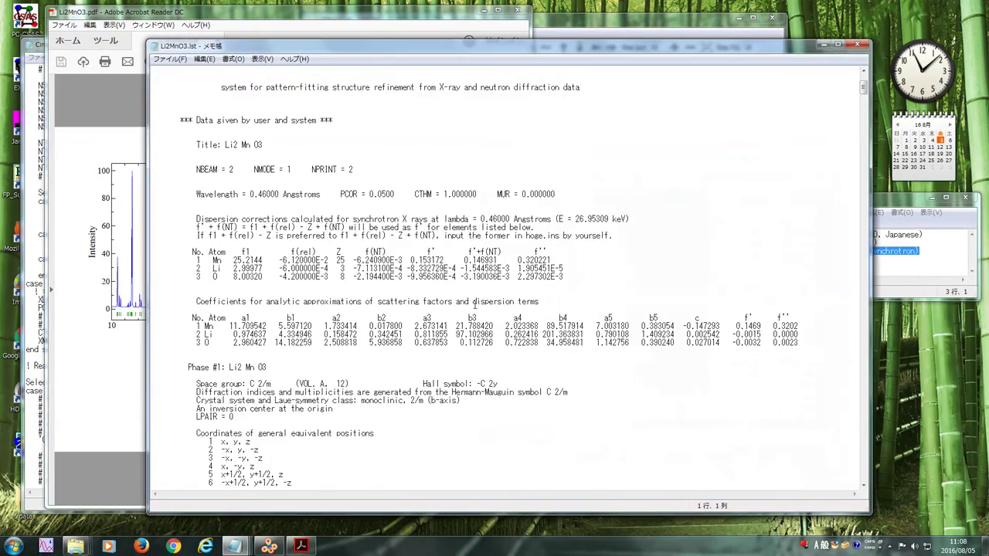
pyautogui.scroll(-20, 474, 304)
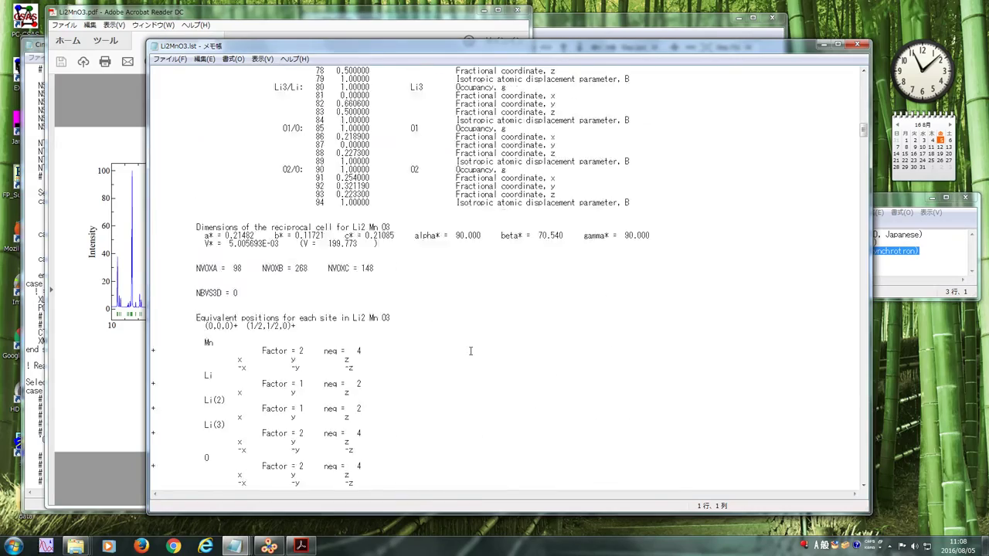
pyautogui.scroll(-20, 470, 351)
pyautogui.scroll(2, 465, 366)
# Place the reflection list beside the diffraction plot, highlight reflections 1 and 2, and compare them with the plotted peaks.
pyautogui.moveTo(321, 51); pyautogui.dragTo(627, 50)
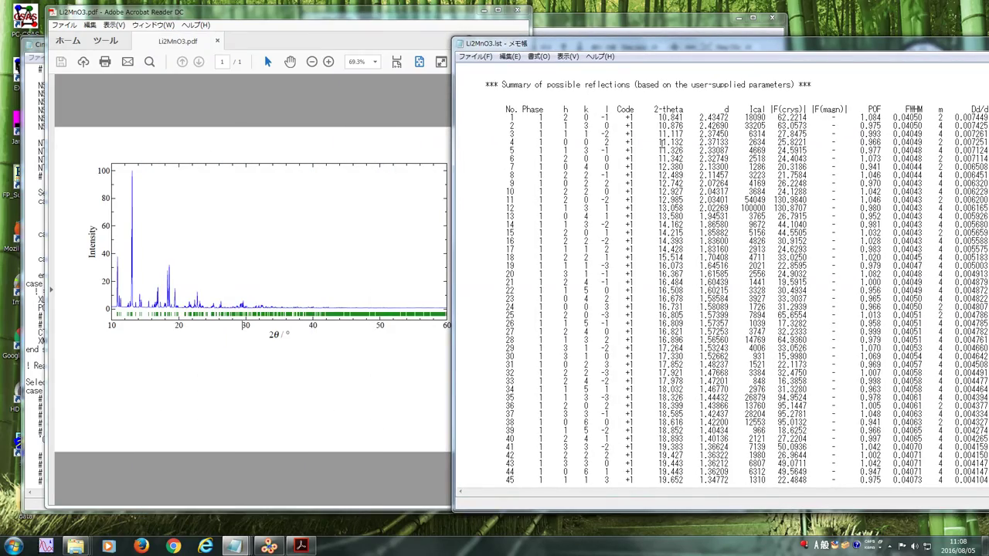
pyautogui.moveTo(573, 117); pyautogui.dragTo(981, 125)
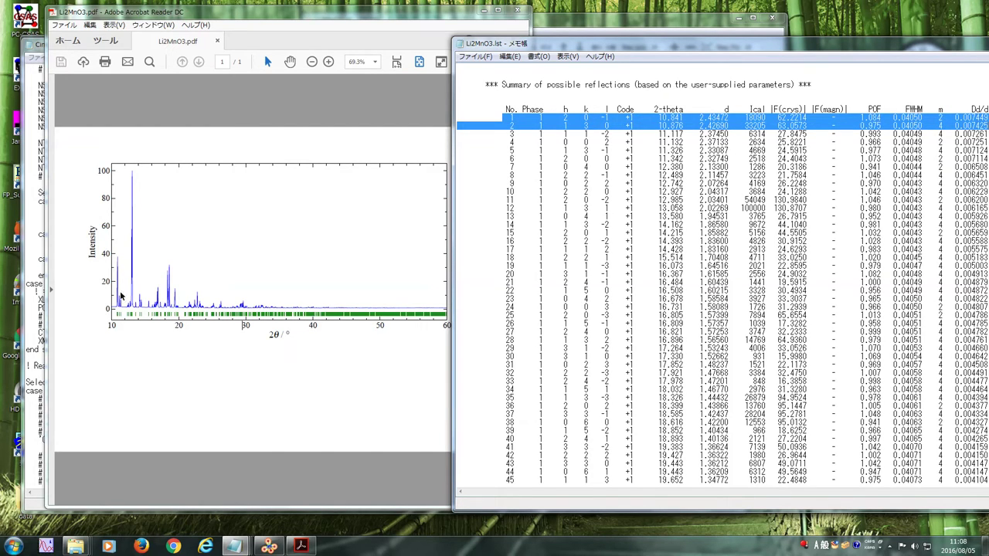
pyautogui.click(334, 267)
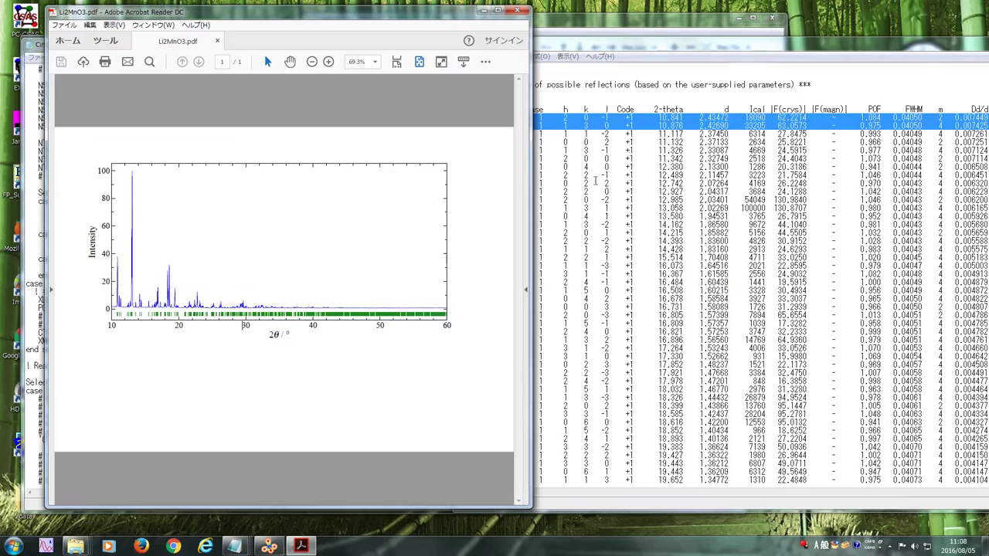
# Close the Li2MnO3.pdf plot, the Li2MnO3.lst listing, the tmp folder and the Cimetidine.ins file.
pyautogui.click(518, 10)
pyautogui.moveTo(629, 48); pyautogui.dragTo(214, 141)
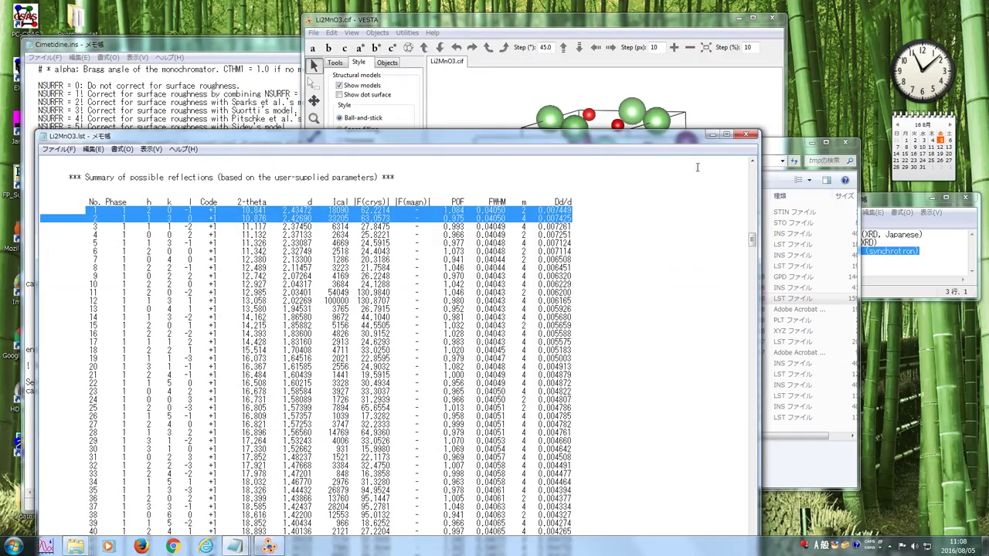
pyautogui.click(743, 136)
pyautogui.click(845, 142)
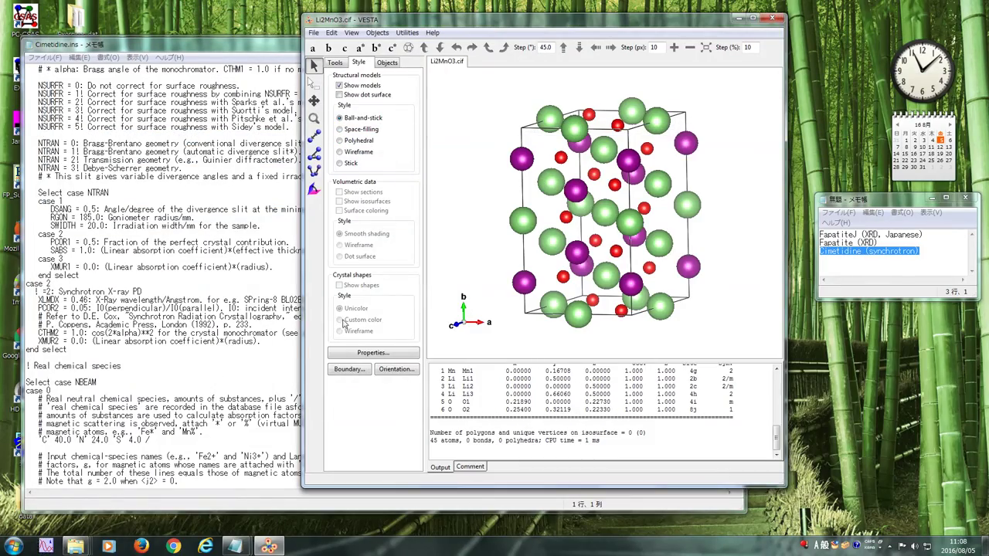
pyautogui.moveTo(217, 267); pyautogui.dragTo(227, 259)
pyautogui.click(731, 43)
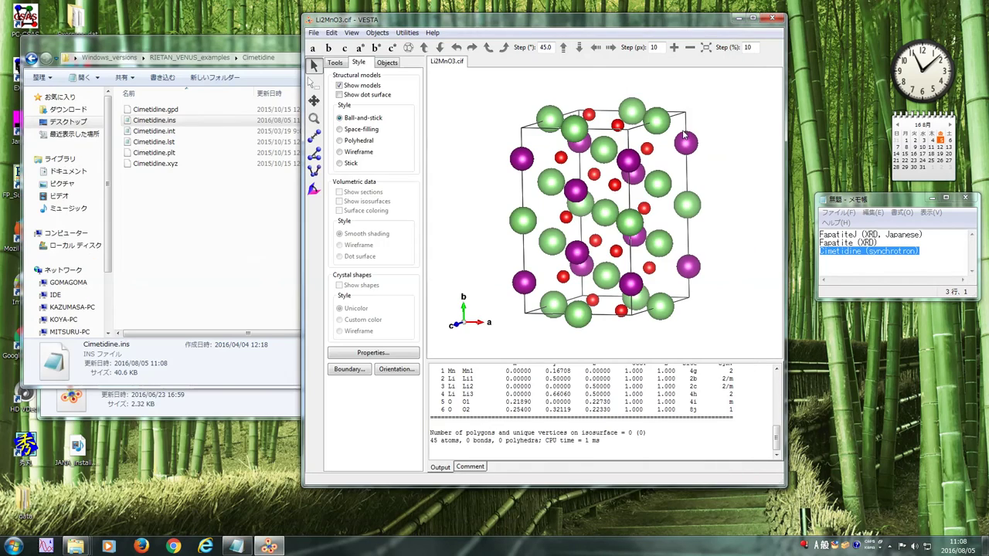